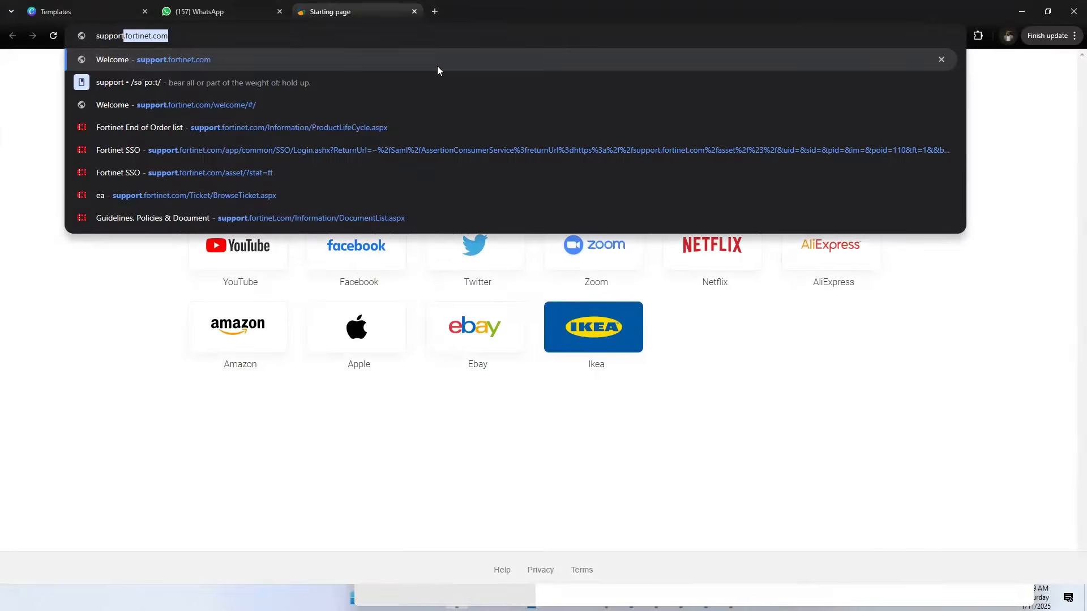
Switch to Chrome, log in to the Fortinet support portal at support.fortinet.com and open the firmware download page.
key(Return)
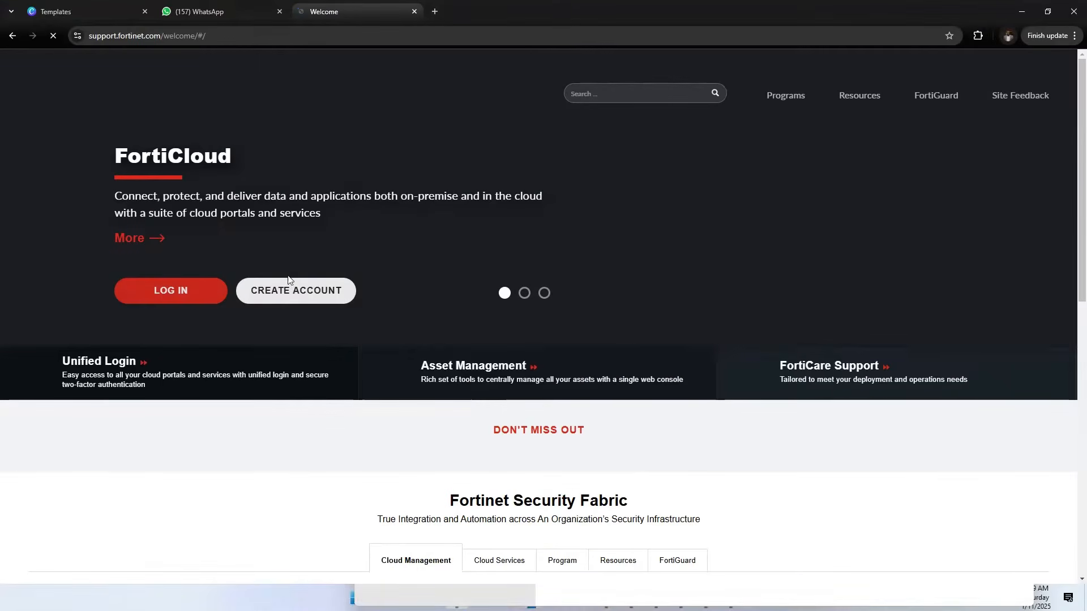
click(216, 297)
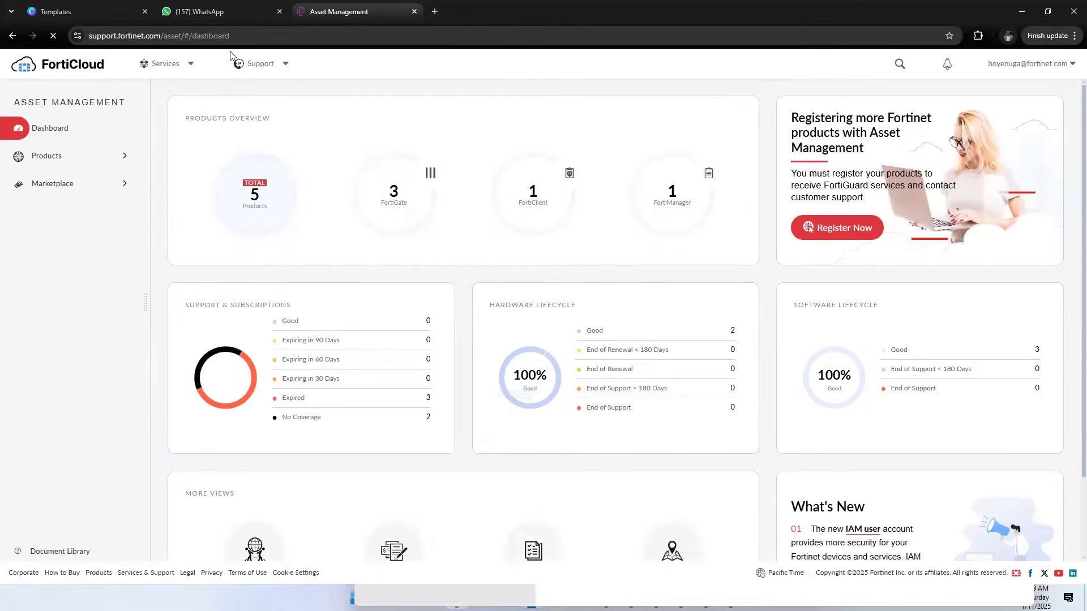
click(281, 66)
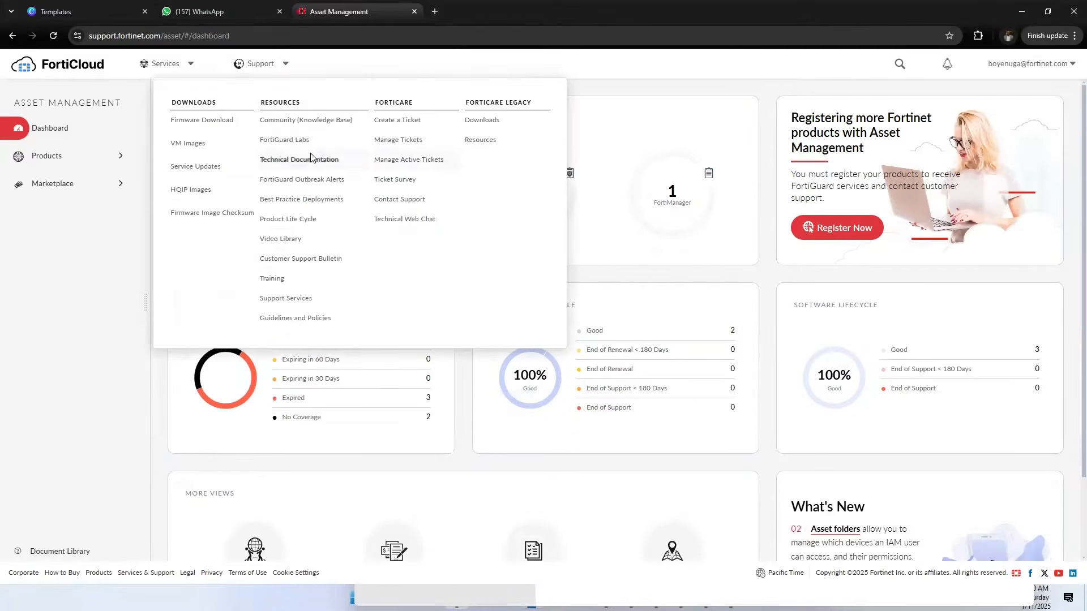
click(230, 121)
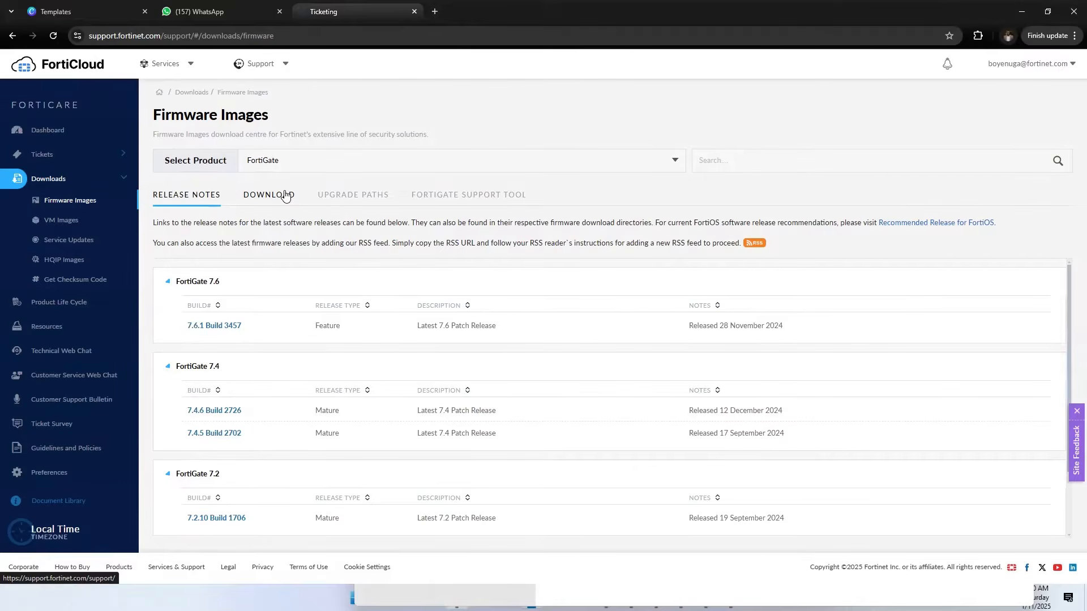
Download the FortiNAC-F 7.6.1 image FNAC_ESX-v7-build0681-FORTINET.ova from the firmware downloads into the Downloads folder.
click(286, 196)
click(317, 161)
scroll(320, 295, down, 3)
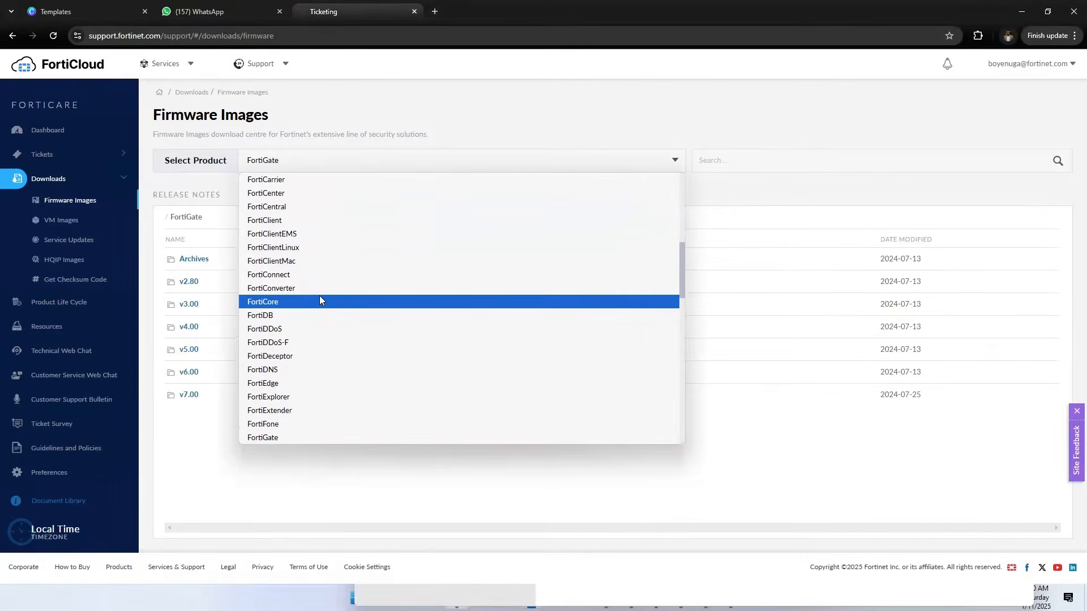
scroll(319, 296, down, 2)
scroll(317, 298, down, 3)
scroll(318, 310, down, 2)
click(311, 344)
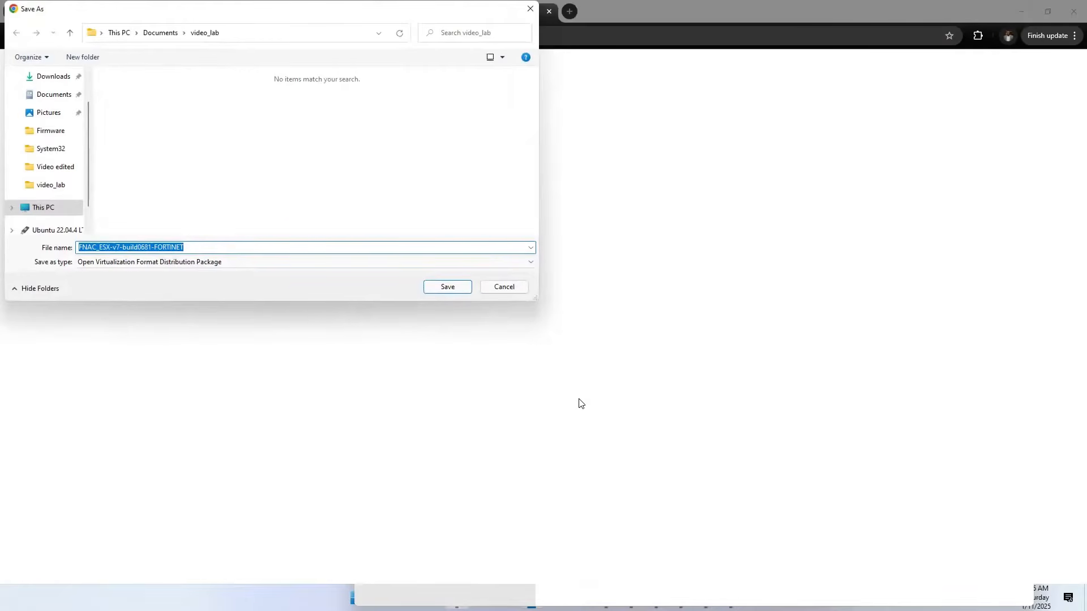
click(51, 77)
click(447, 287)
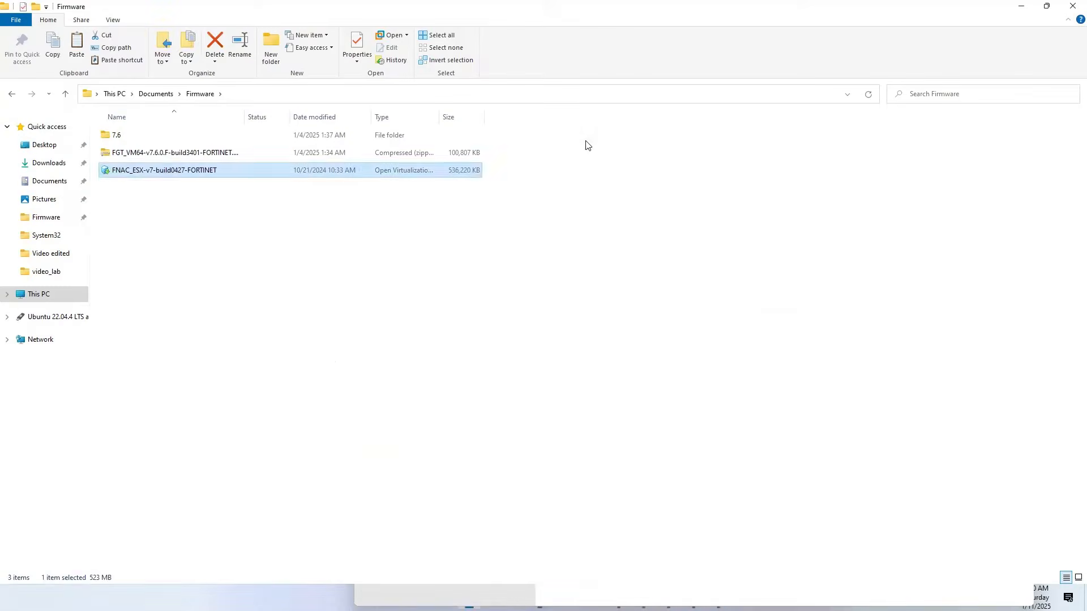
Locate FNAC_ESX-v7-build0427-FORTINET in the Documents\Firmware folder, then switch to VMware Workstation and open that package for import.
click(746, 258)
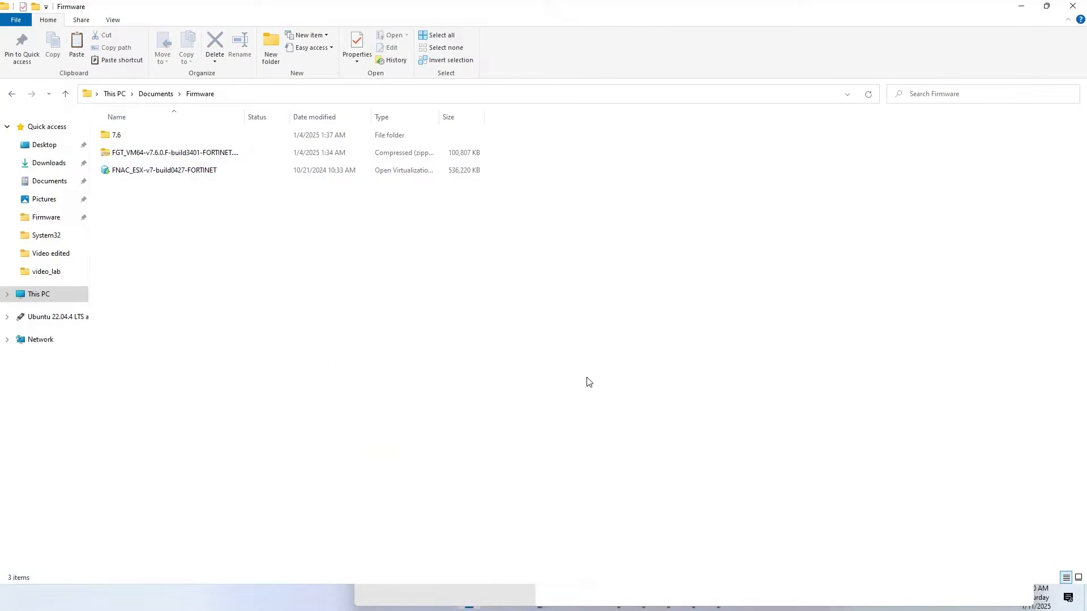
click(166, 177)
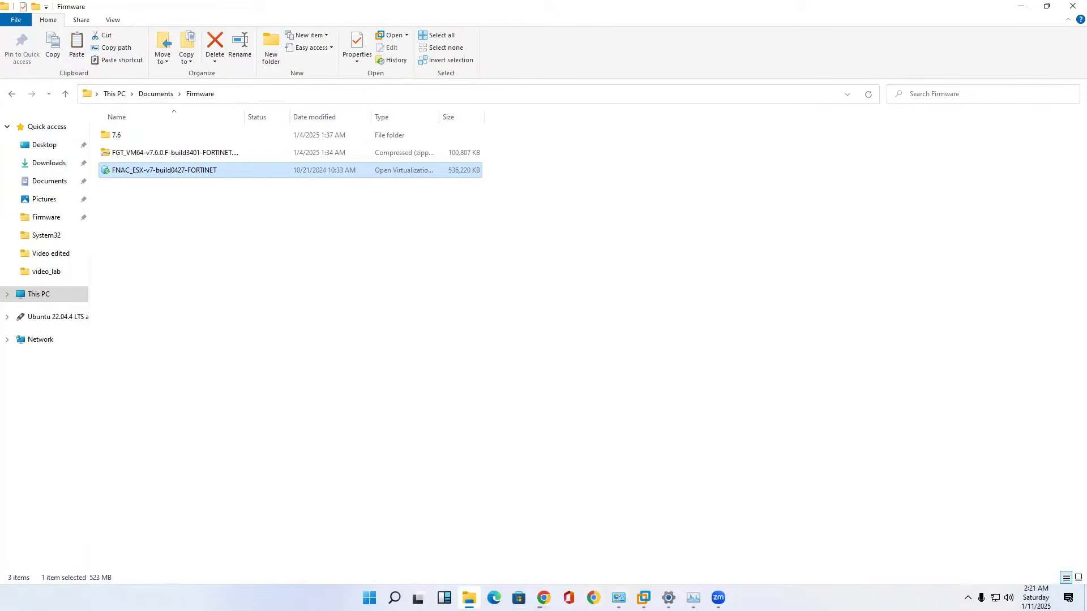
click(644, 599)
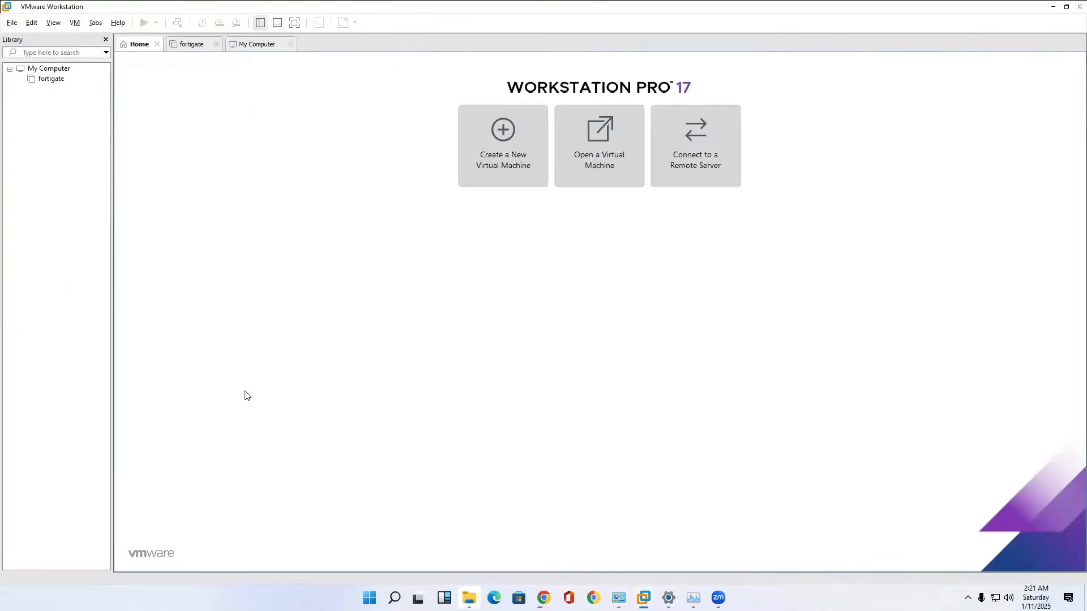
click(13, 24)
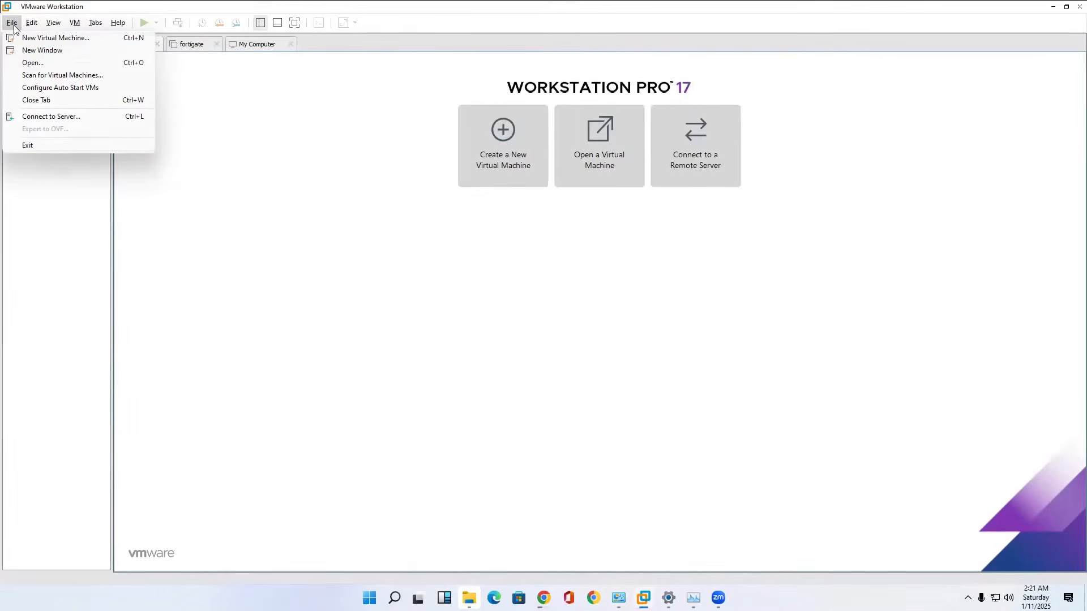
click(26, 63)
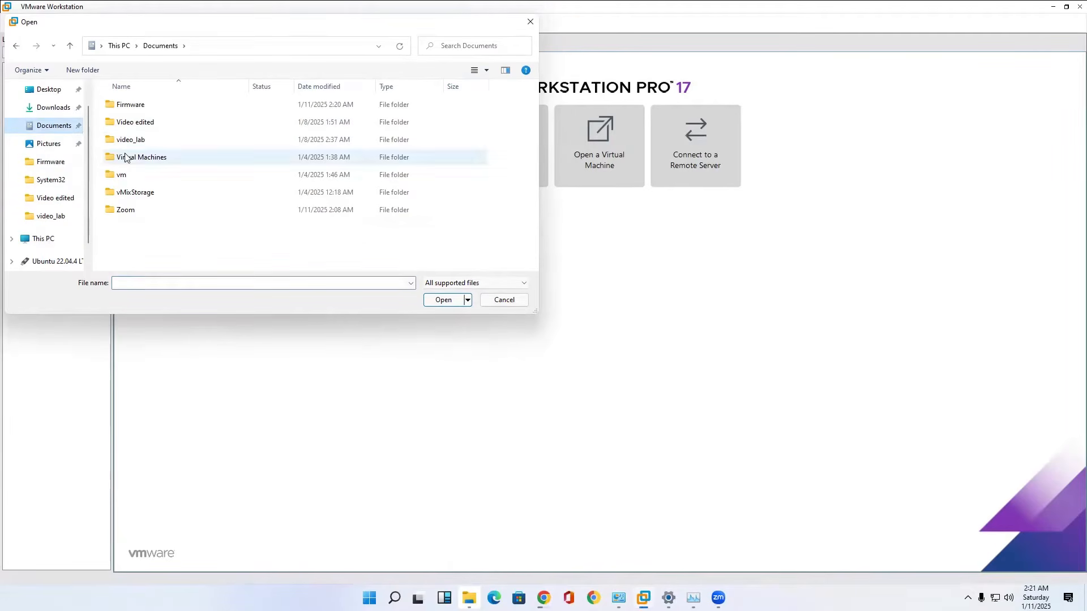
double_click(130, 106)
click(141, 124)
click(439, 301)
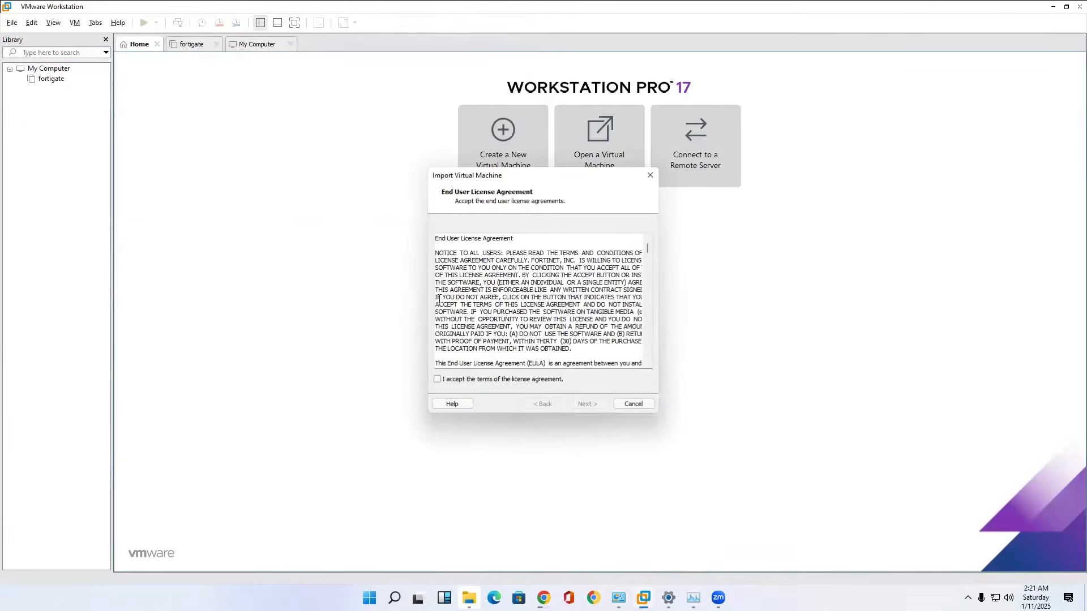
Accept the end user license agreement and name the new virtual machine Fortinac_cybowpoint.
click(437, 379)
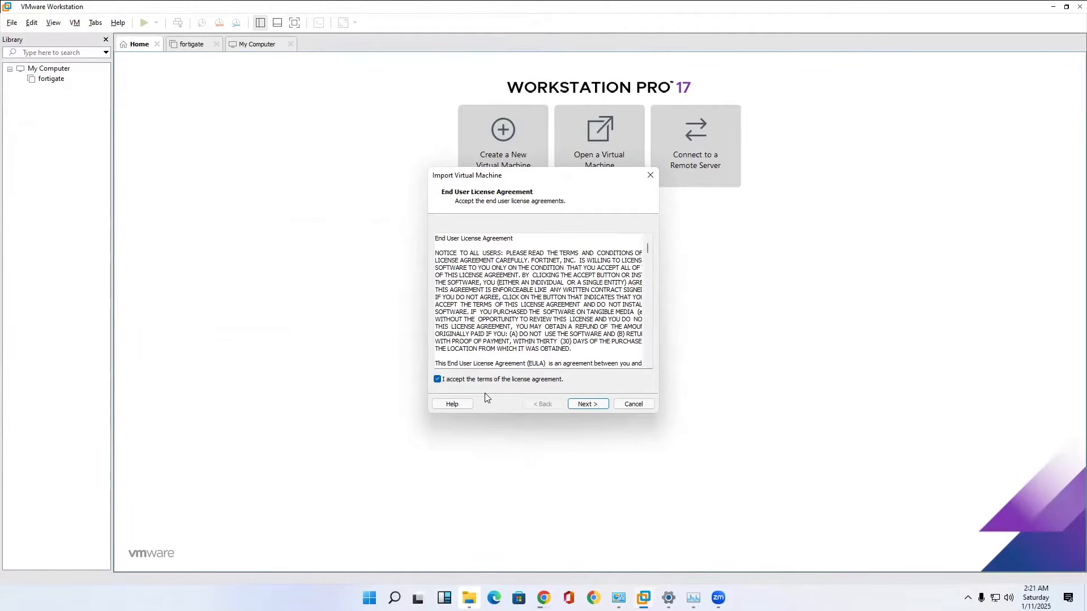
click(594, 404)
text(Fortinac_cybowpoint)
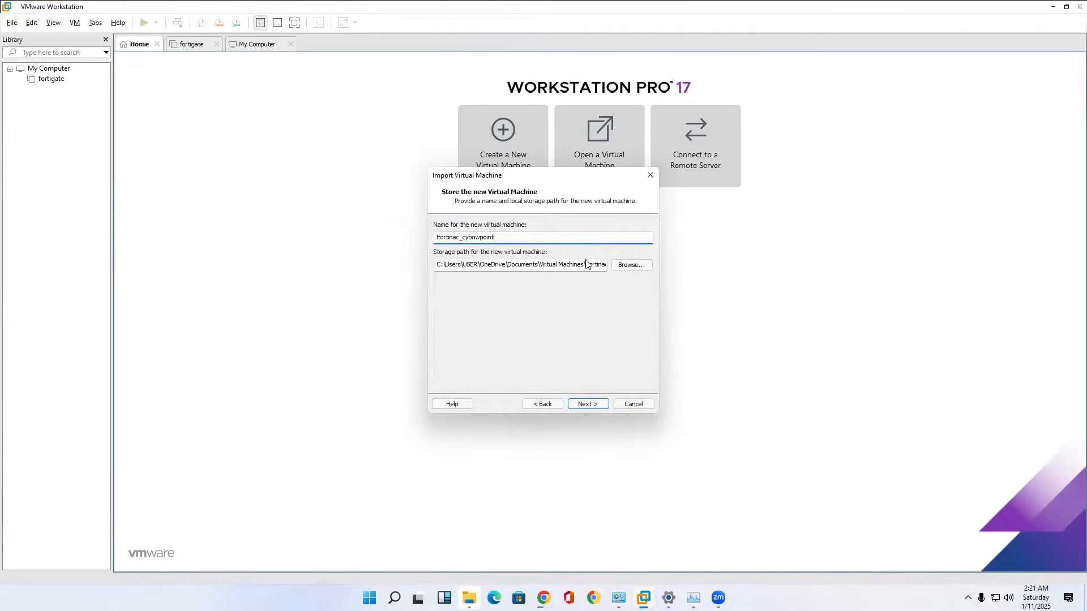
Set the virtual machine's storage path to the Documents\vm folder and import it with the VMXNET3 deployment option.
click(628, 265)
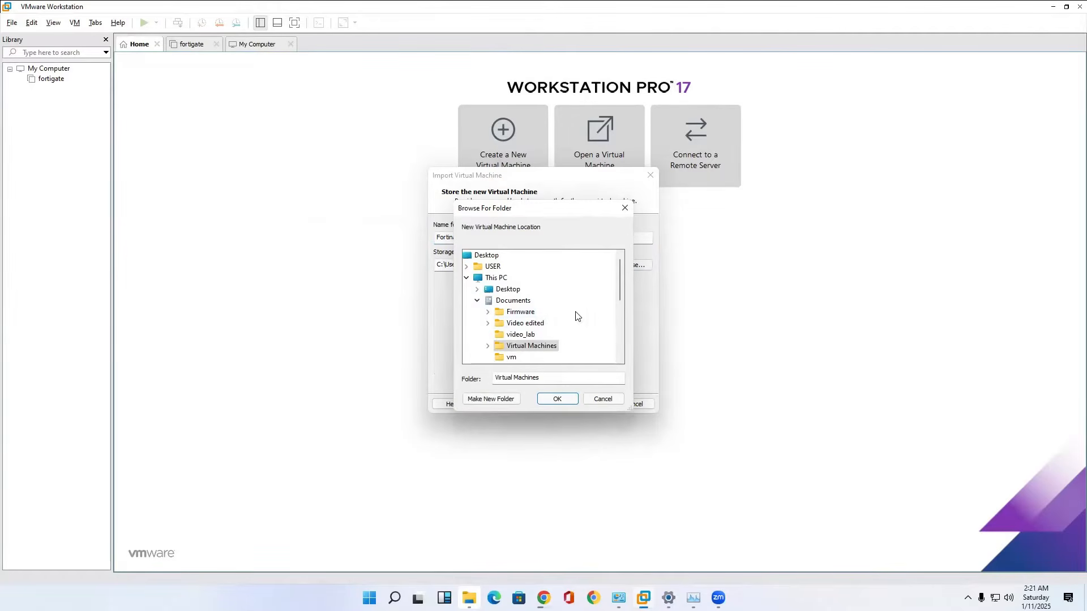
drag(617, 290, 618, 306)
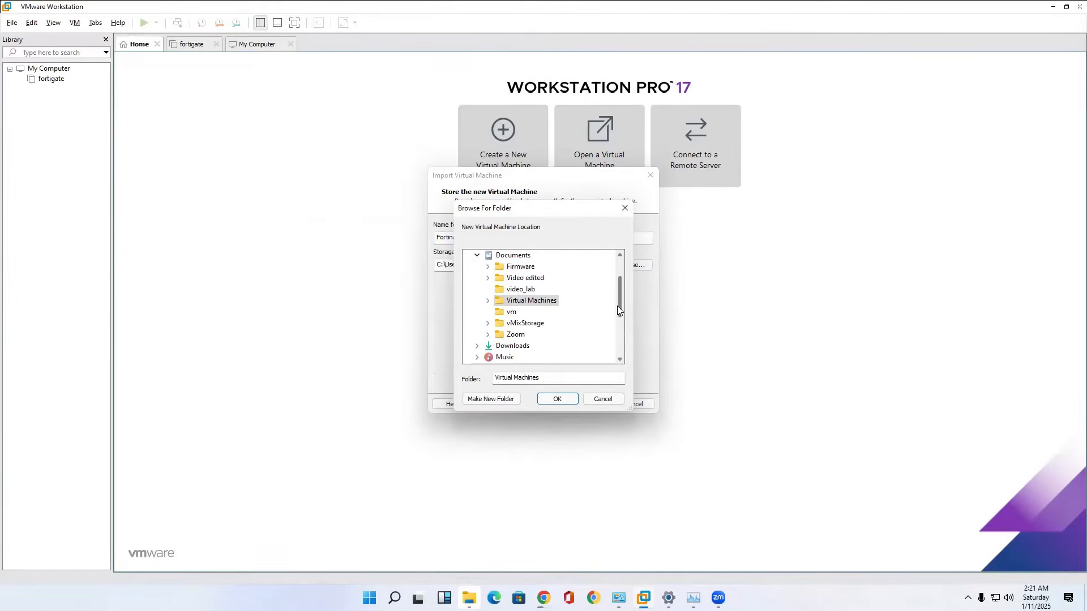
click(510, 312)
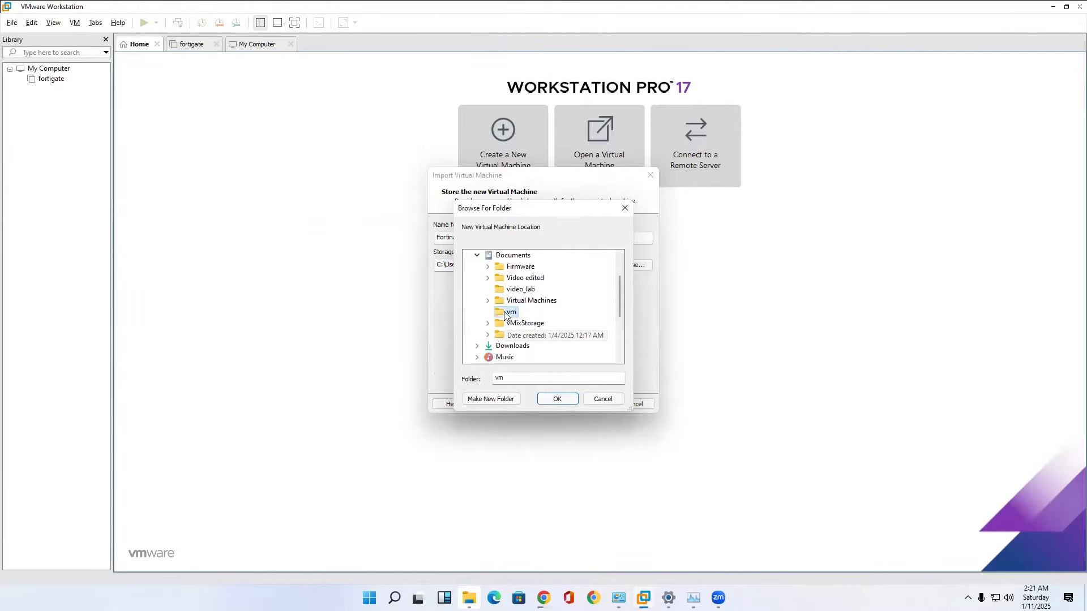
click(557, 400)
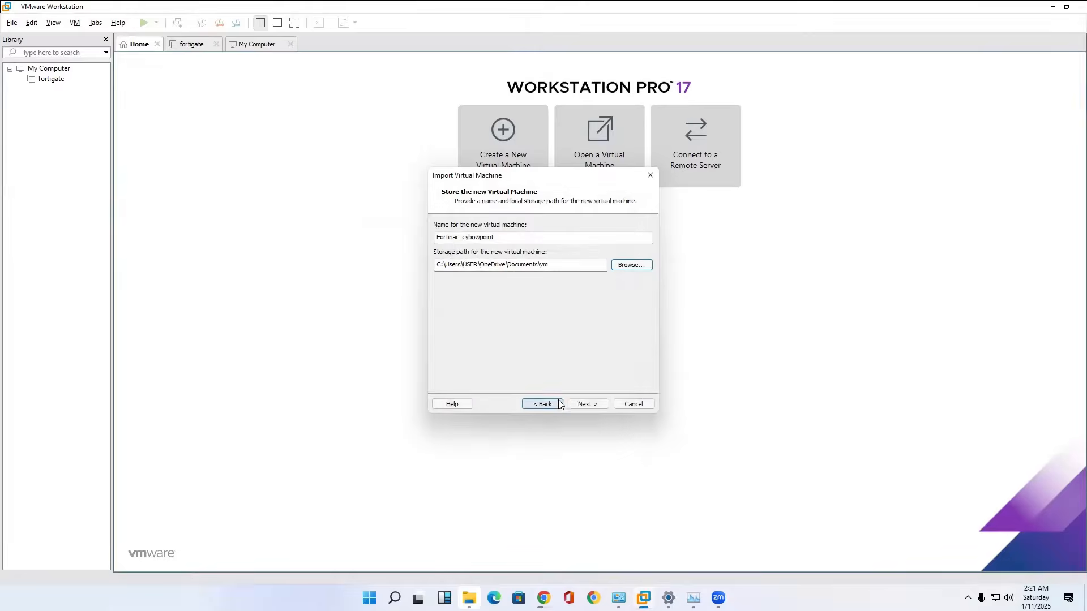
click(594, 403)
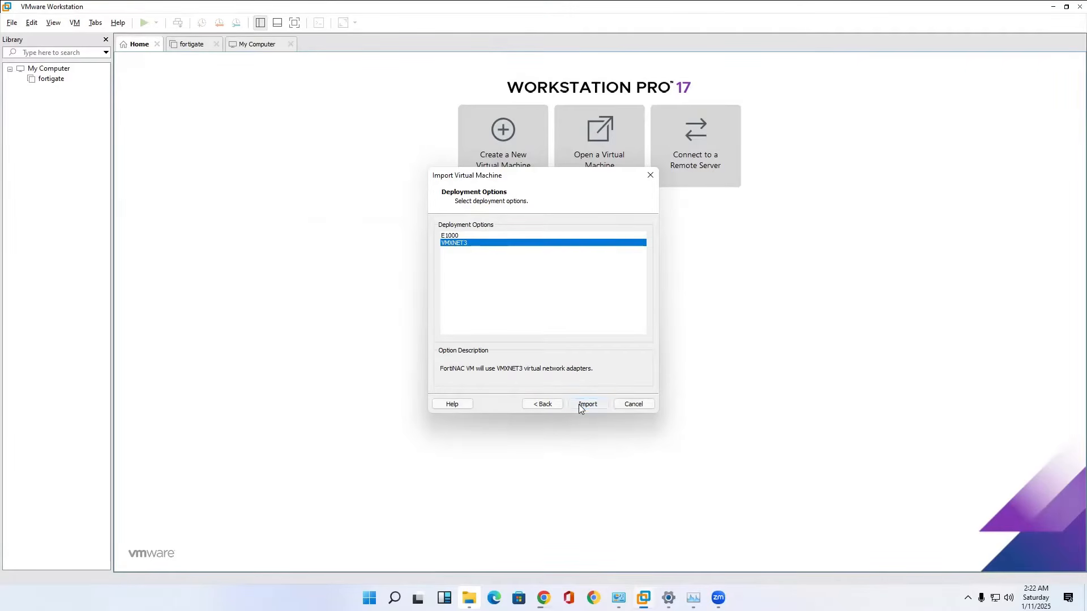
click(580, 404)
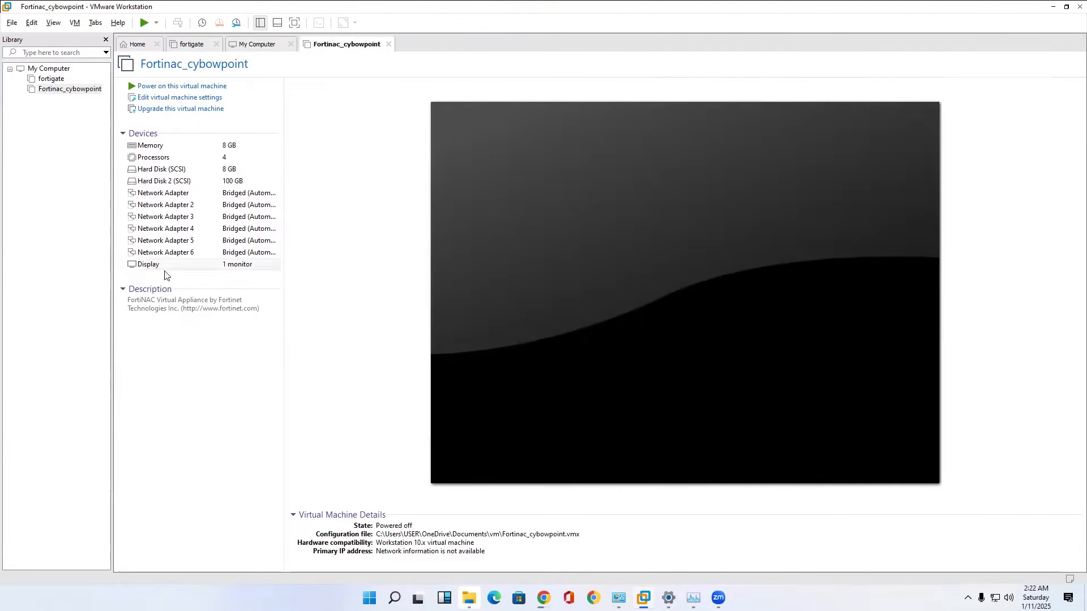
Remove Network Adapters 3 to 6 in the FortiNAC virtual machine's settings, keeping only the first two adapters.
right_click(72, 93)
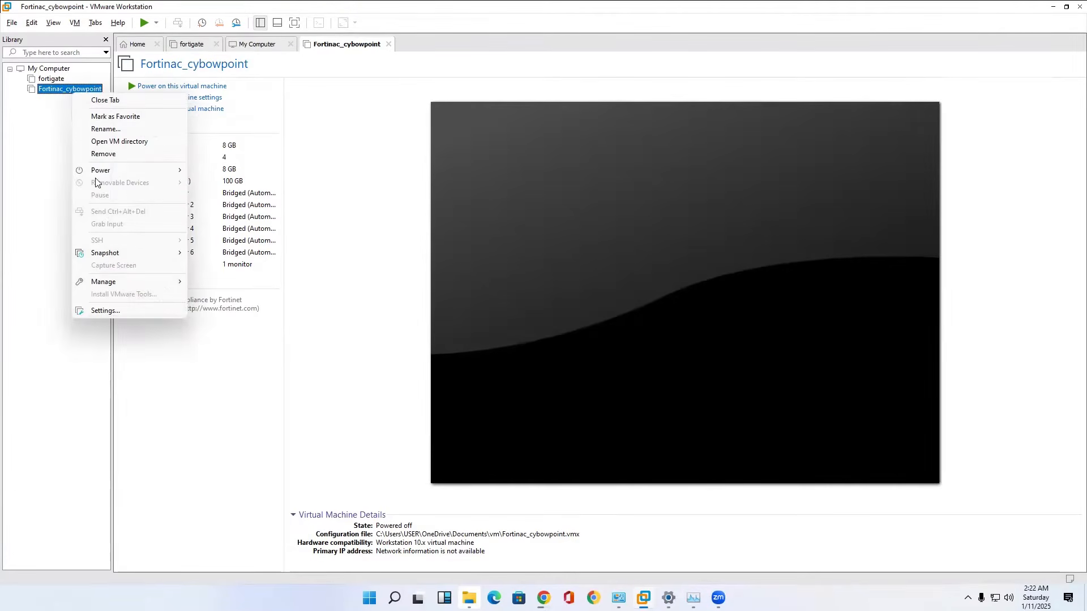
click(97, 310)
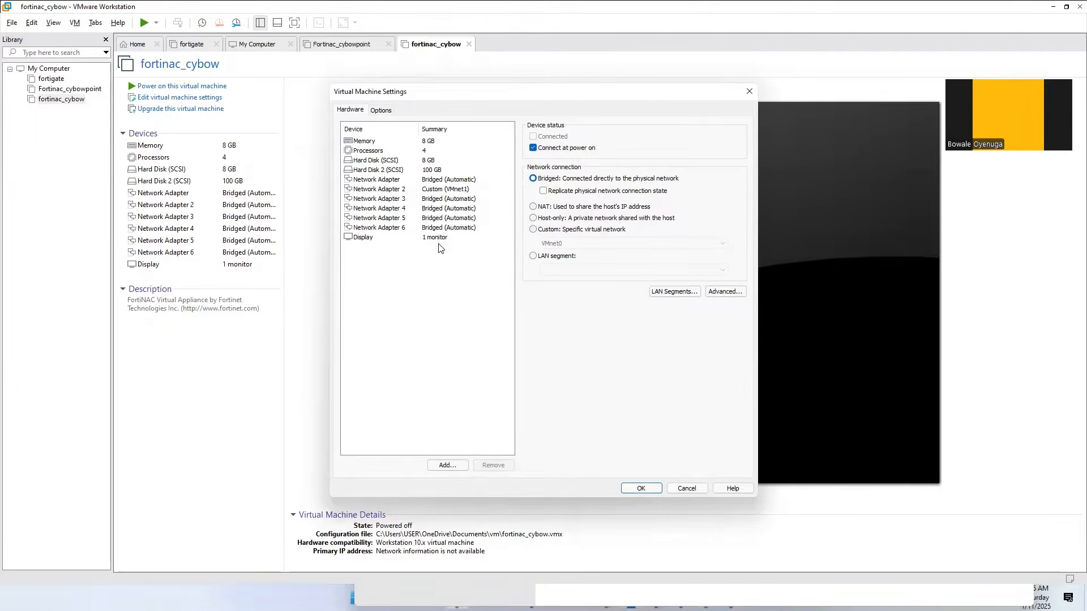
click(462, 199)
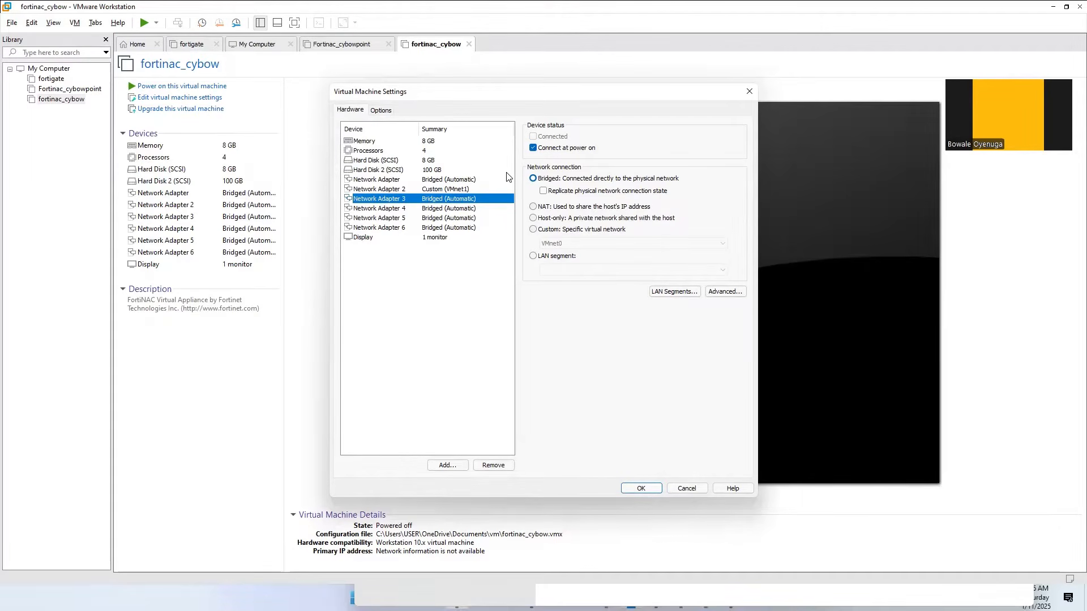
click(493, 465)
click(493, 465)
click(493, 465)
click(493, 465)
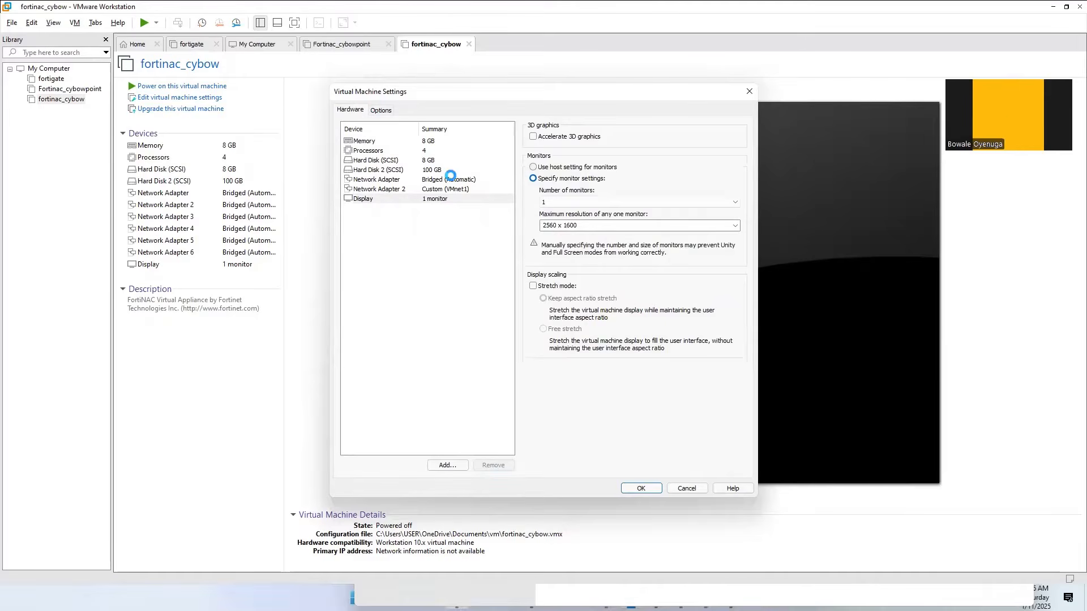
click(455, 179)
click(461, 189)
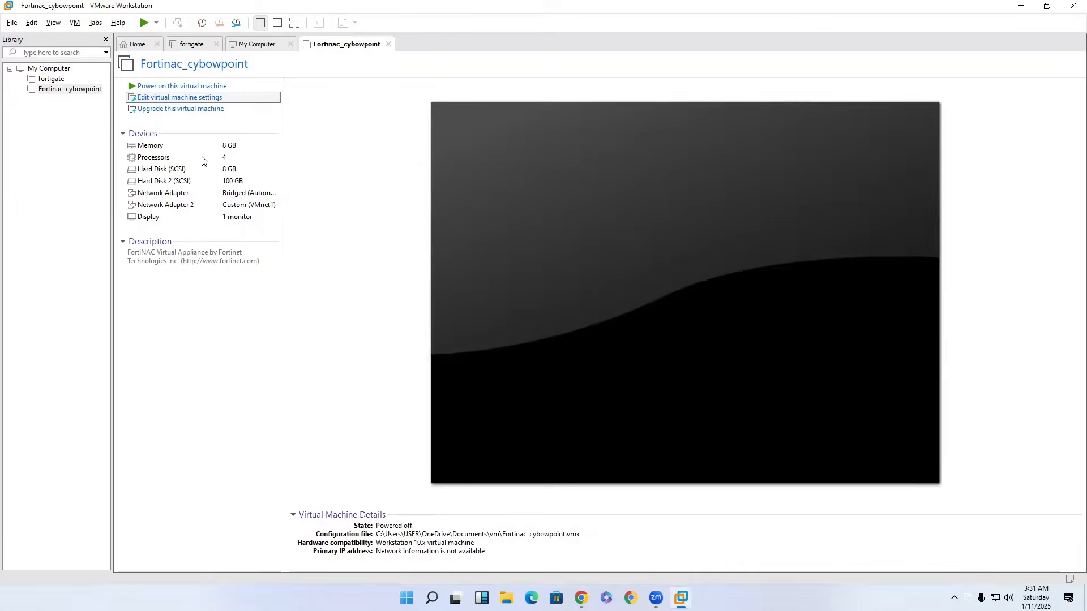
Expand the first hard disk of the Fortinac_cybowpoint virtual machine to a maximum size of 500 GB and save the settings.
double_click(193, 169)
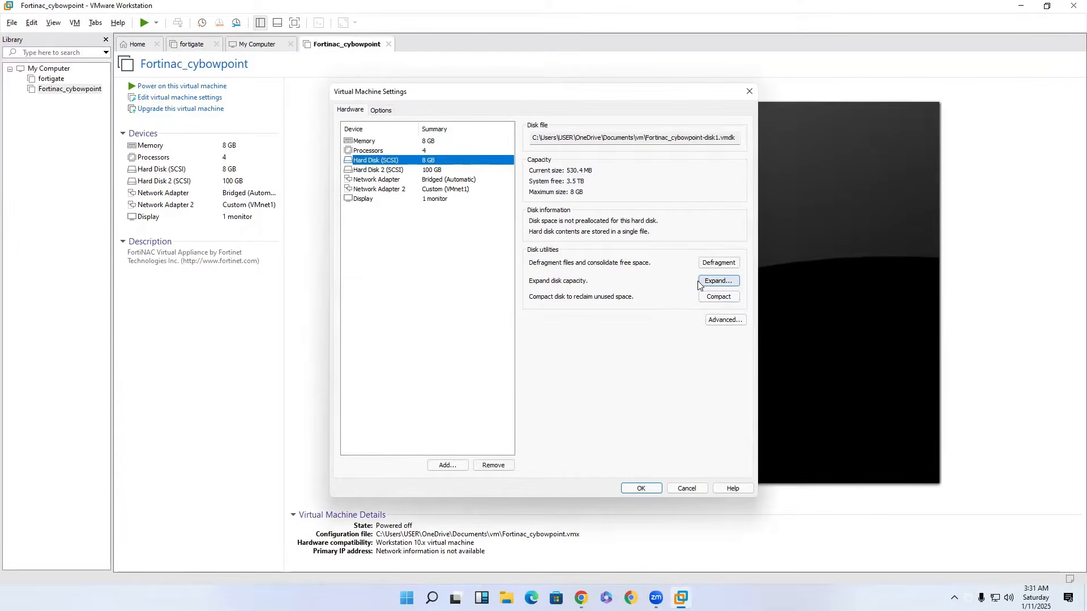
click(718, 281)
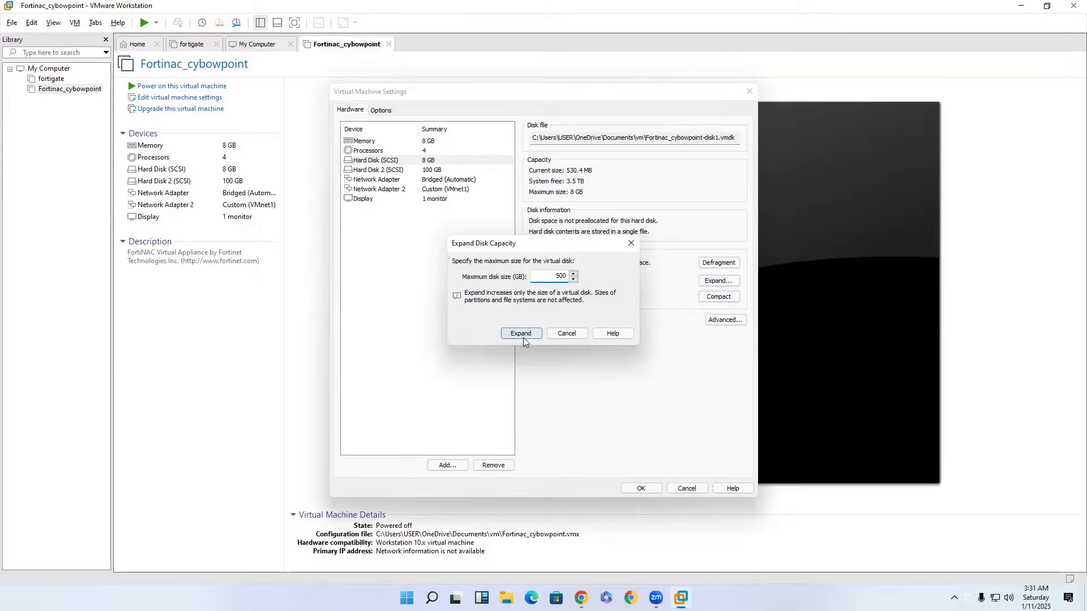
click(522, 335)
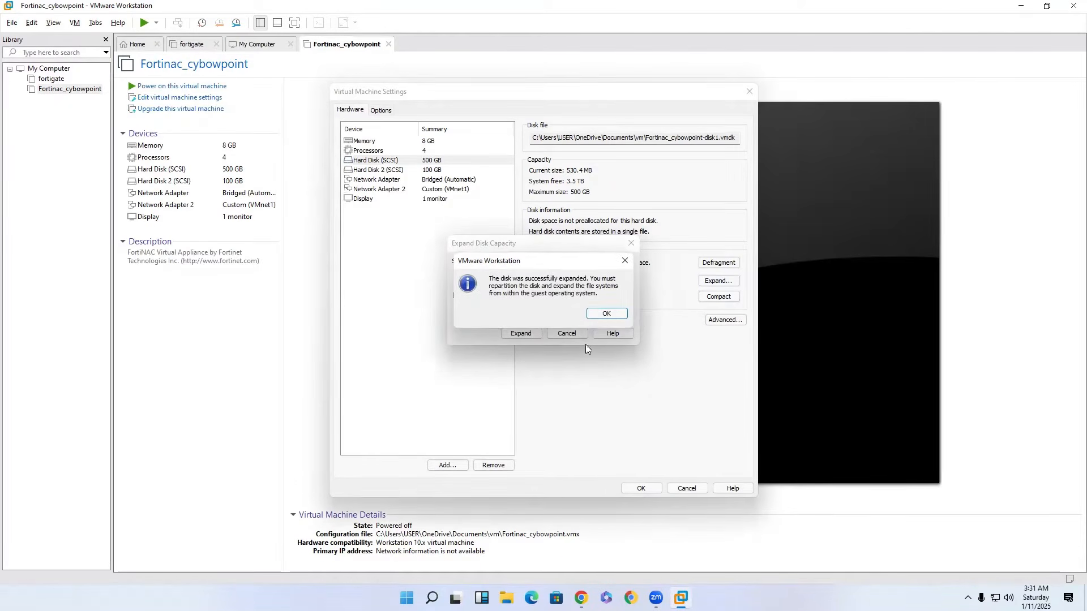
click(603, 314)
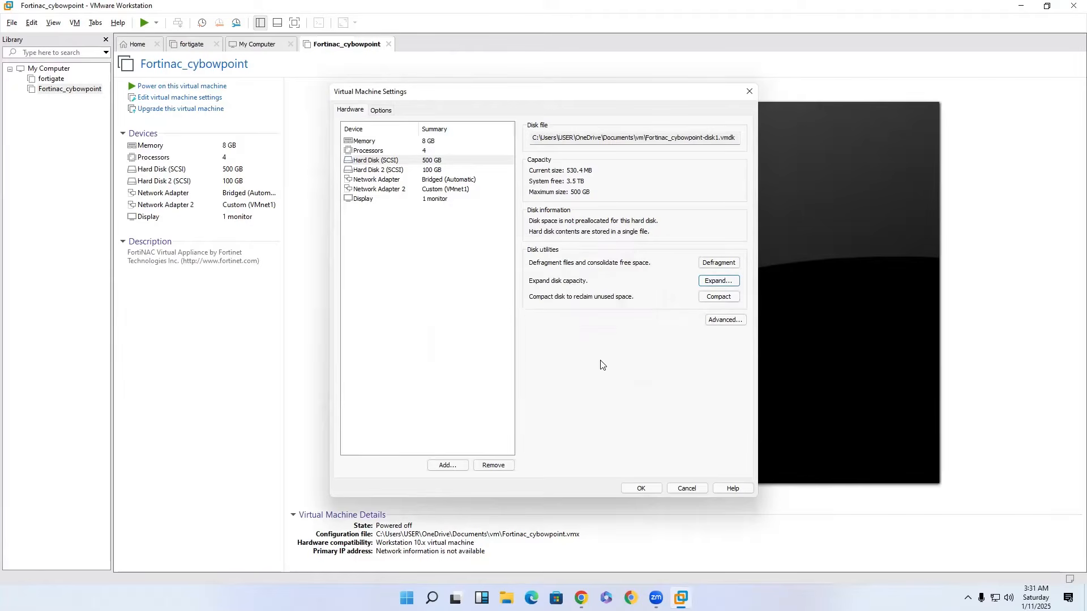
click(646, 488)
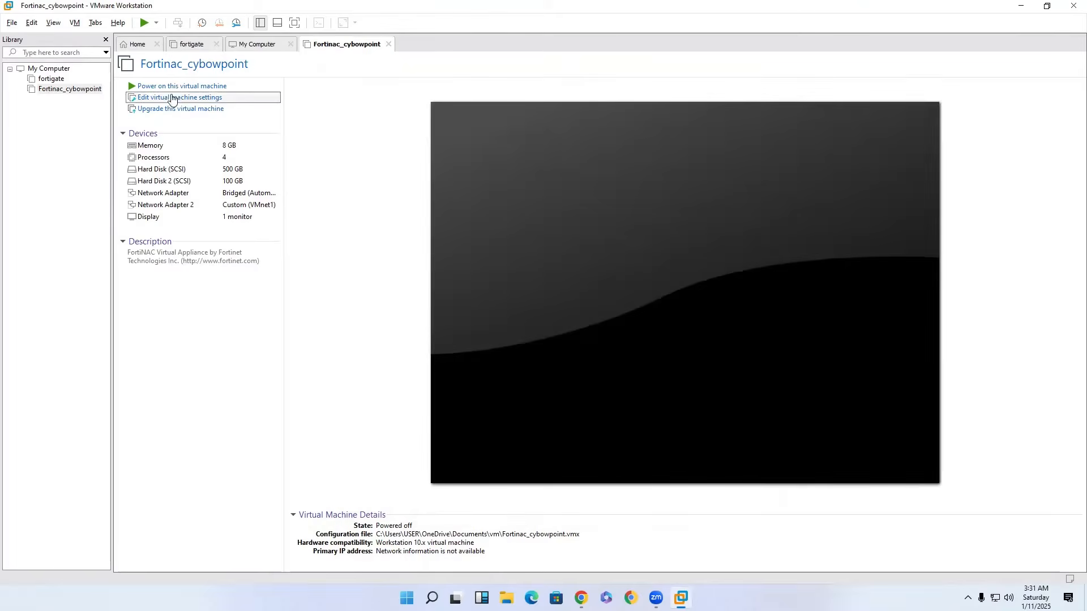
Power on the Fortinac_cybowpoint virtual machine and log in to its console as admin, submitting a blank password.
click(172, 91)
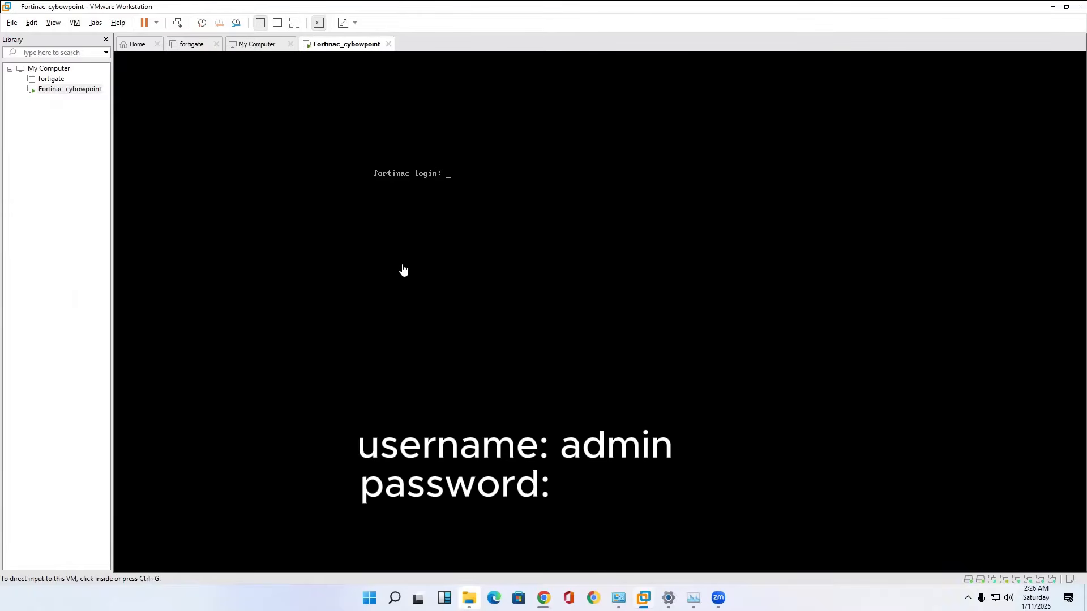
click(444, 199)
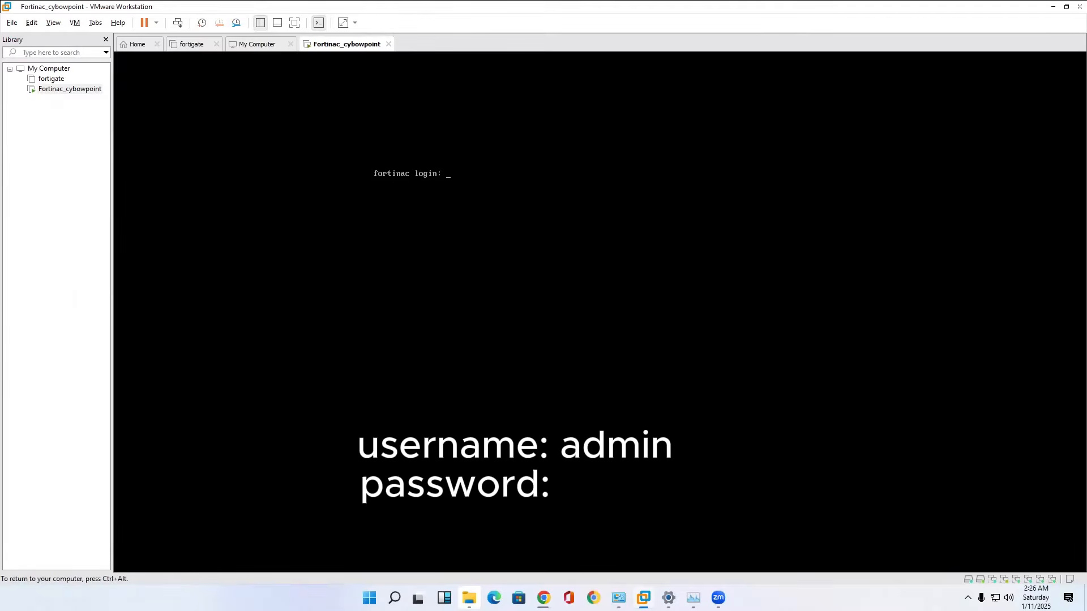
text(admin)
key(Return)
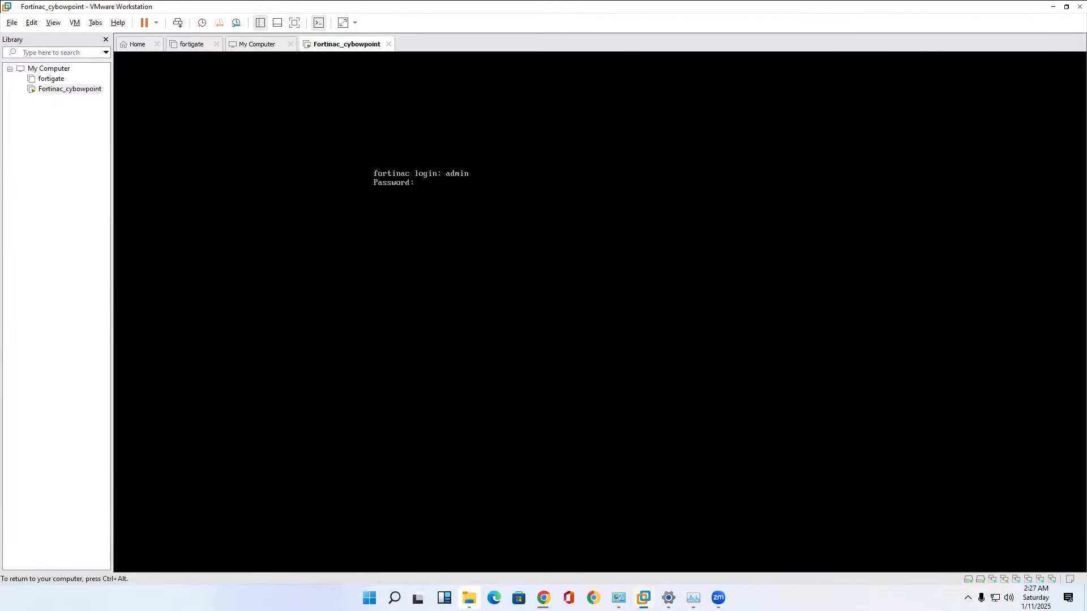
key(Return)
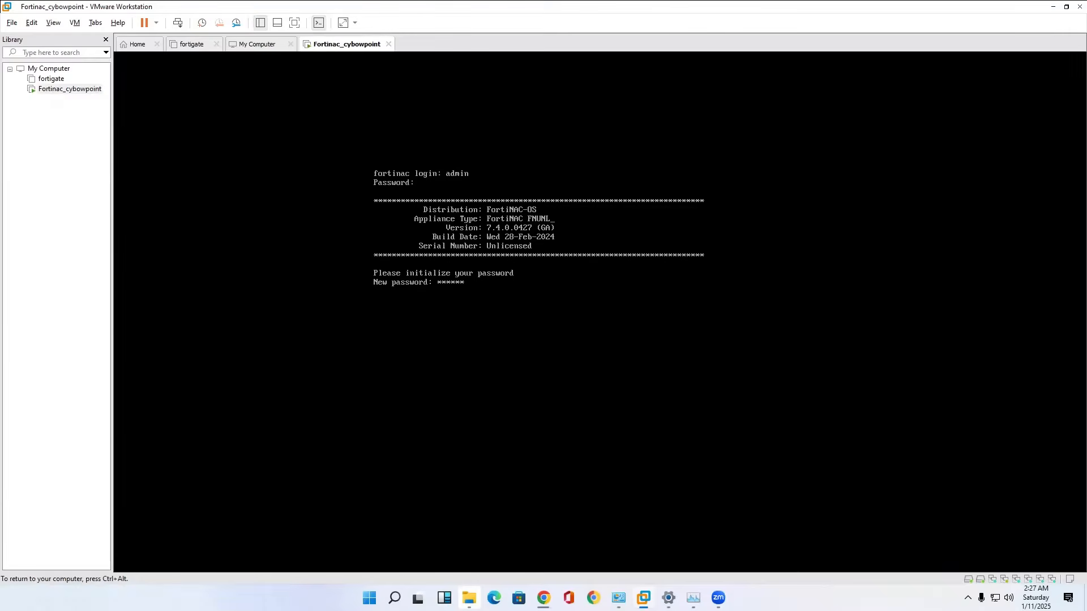
Initialize the admin account's new password in the FortiNAC console and re-enter it for confirmation.
key(Return)
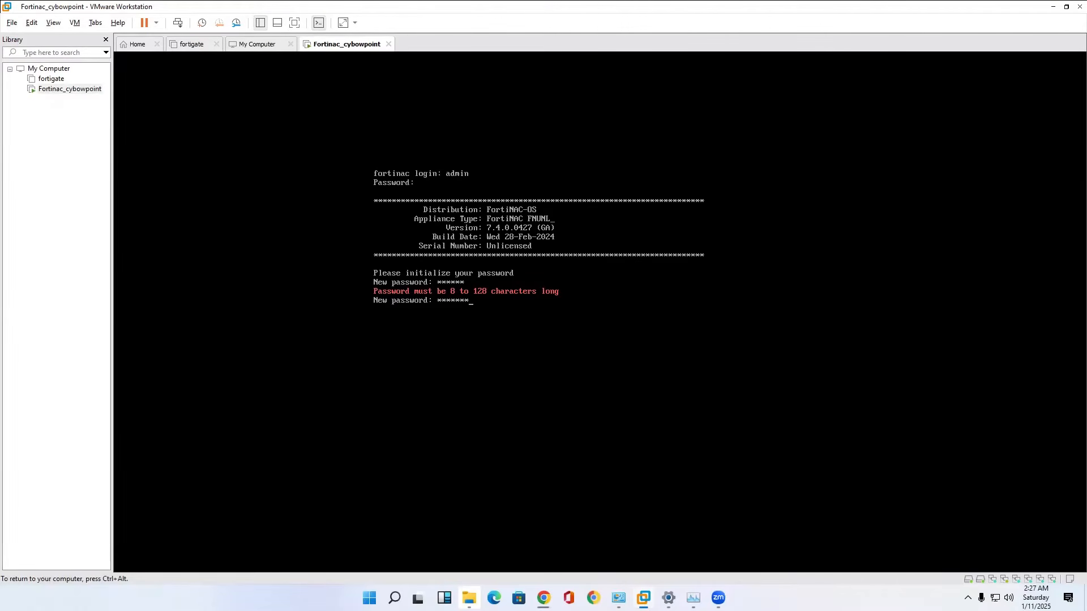
key(Return)
text(*******)
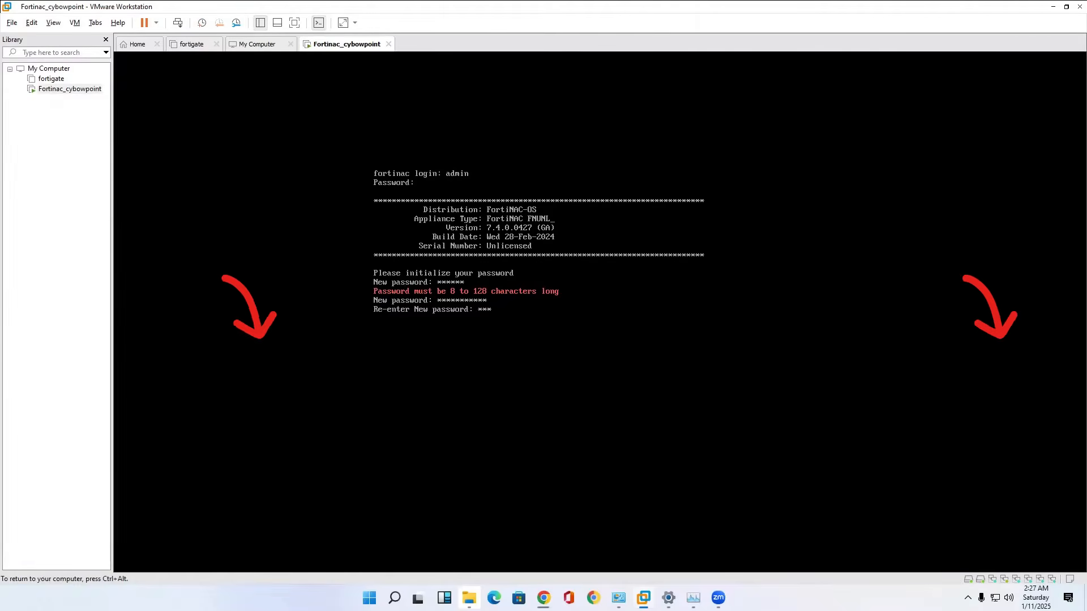
text(****)
key(Return)
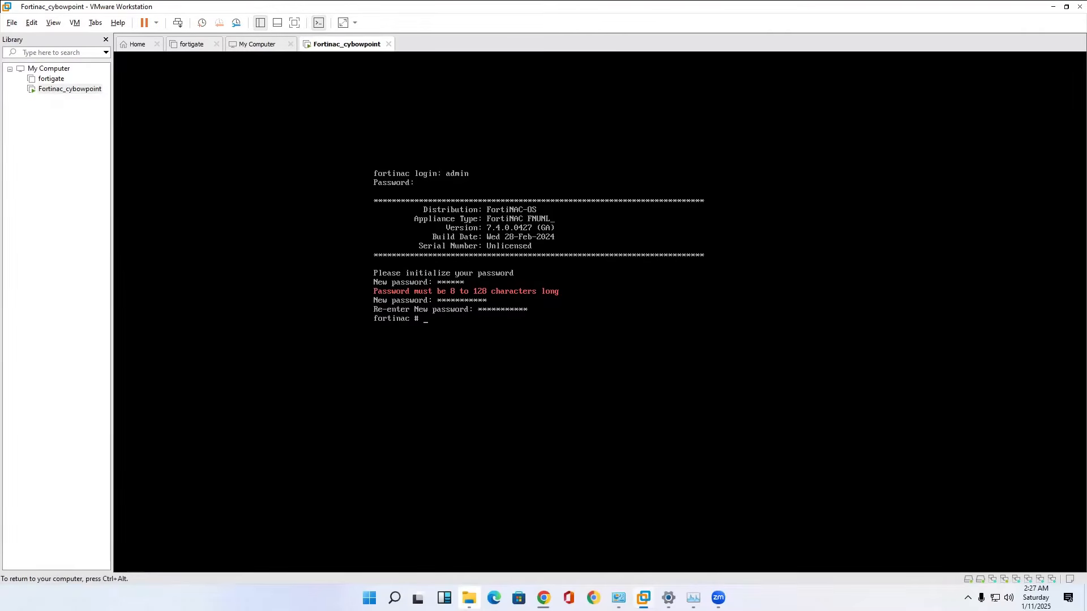
Enter the interface configuration in the FortiNAC console with config system interface.
text(config system i)
key(Tab)
key(Return)
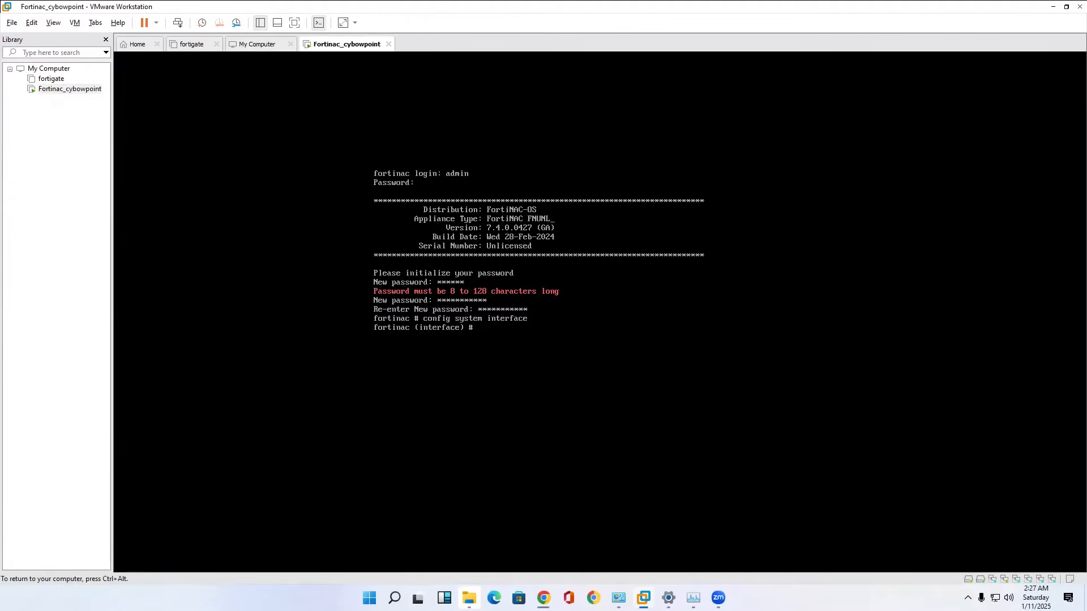
Open Command Prompt on the host and run ipconfig to look up the Ethernet adapter's IPv4 address.
key(ctrl+alt)
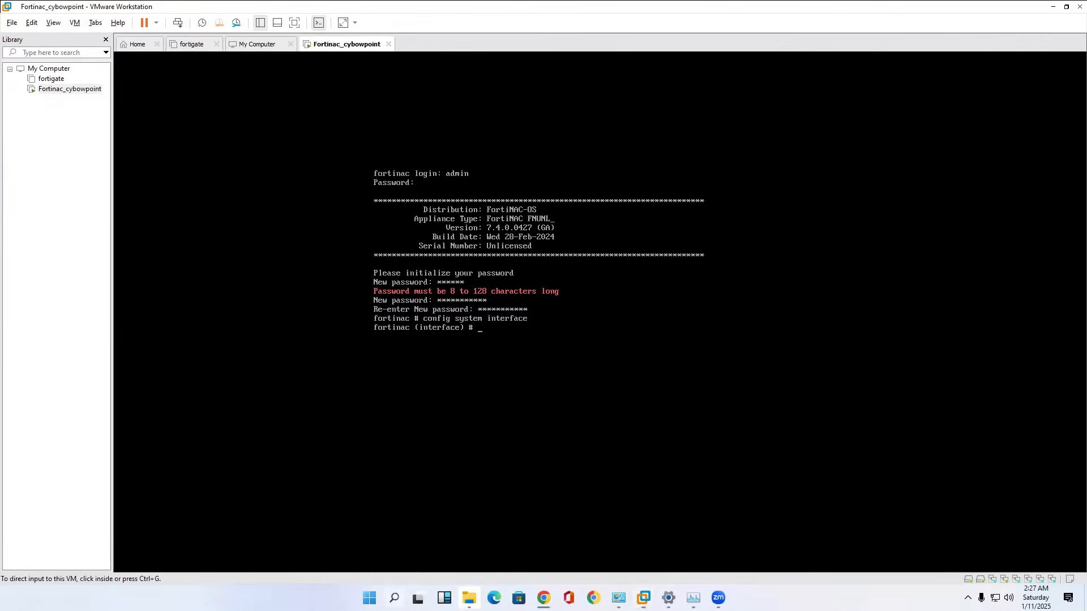
click(395, 597)
text(cmd)
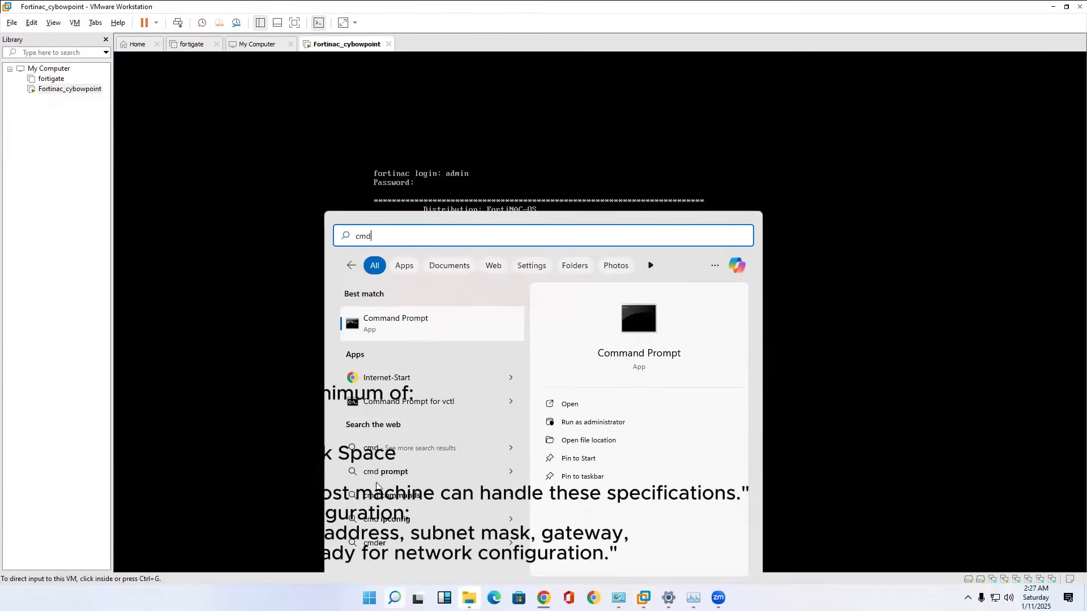
click(377, 335)
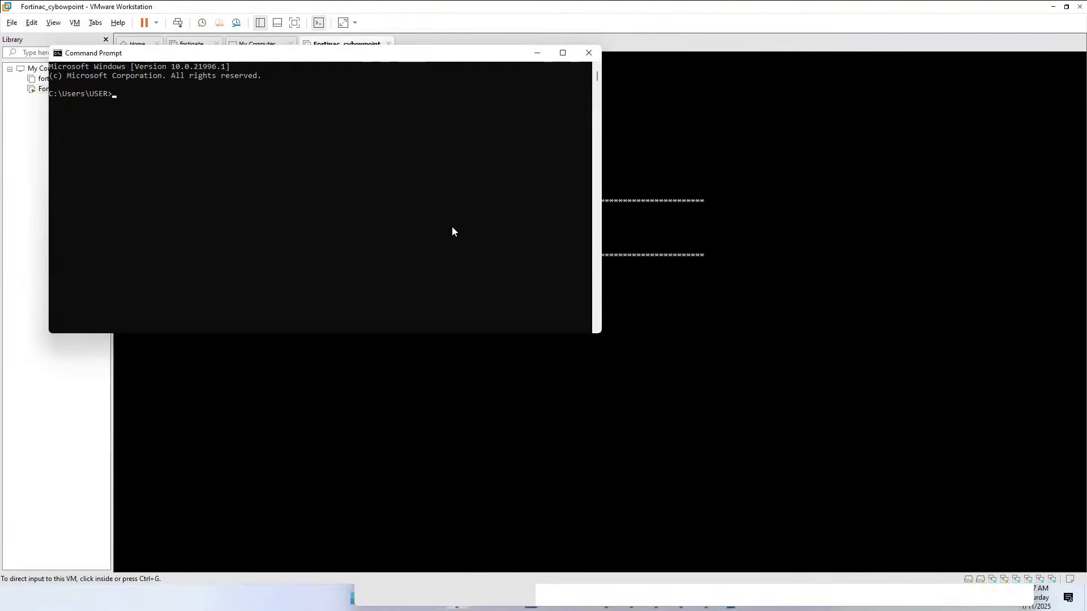
text(ipcong)
key(BackSpace)
text(fig)
key(Return)
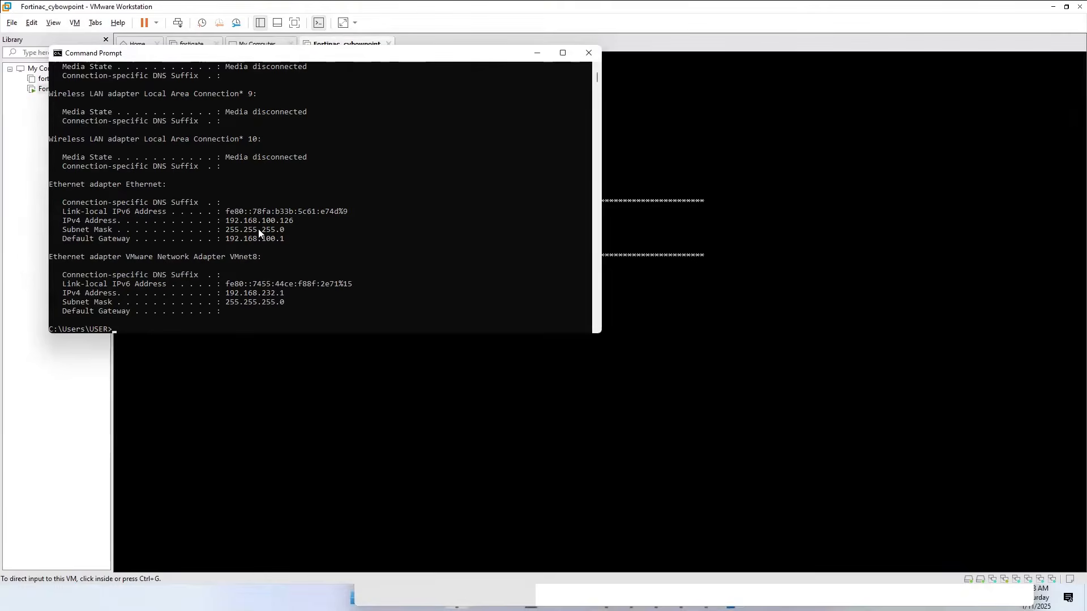
drag(221, 220, 258, 226)
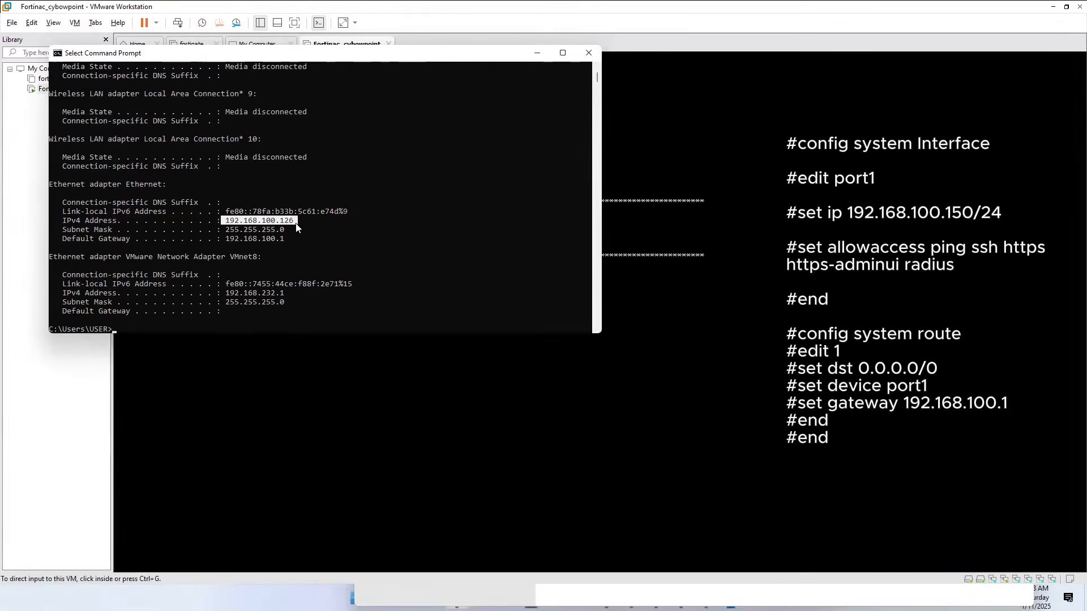
Return to the FortiNAC console and open port1 for editing with edit port1.
click(689, 293)
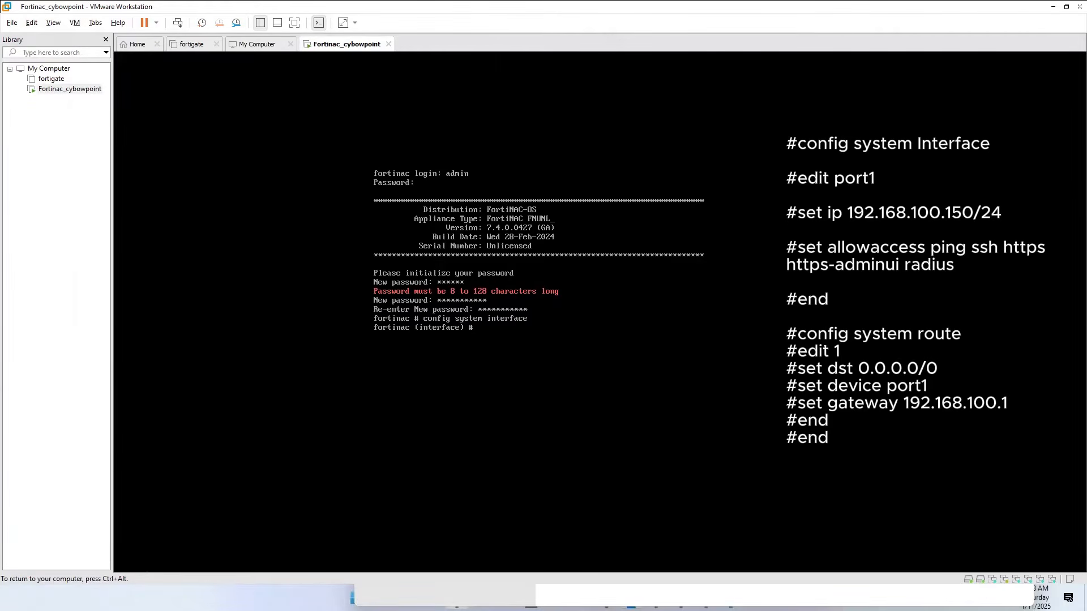
text(edit port)
key(Tab)
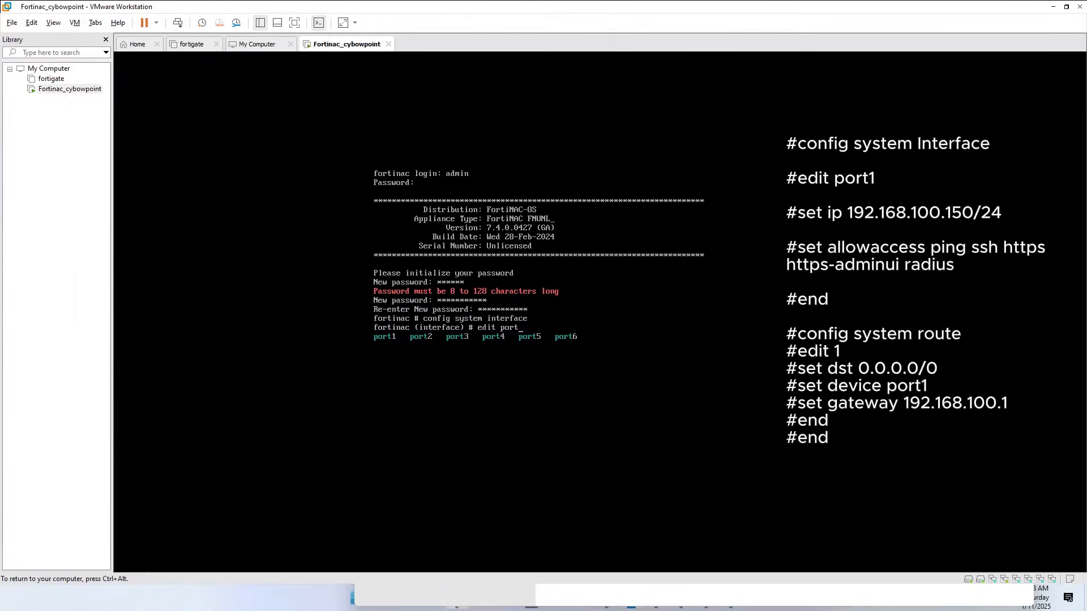
text(1)
key(Return)
Try to make port1's addressing static with set ip mode static.
text(set ip)
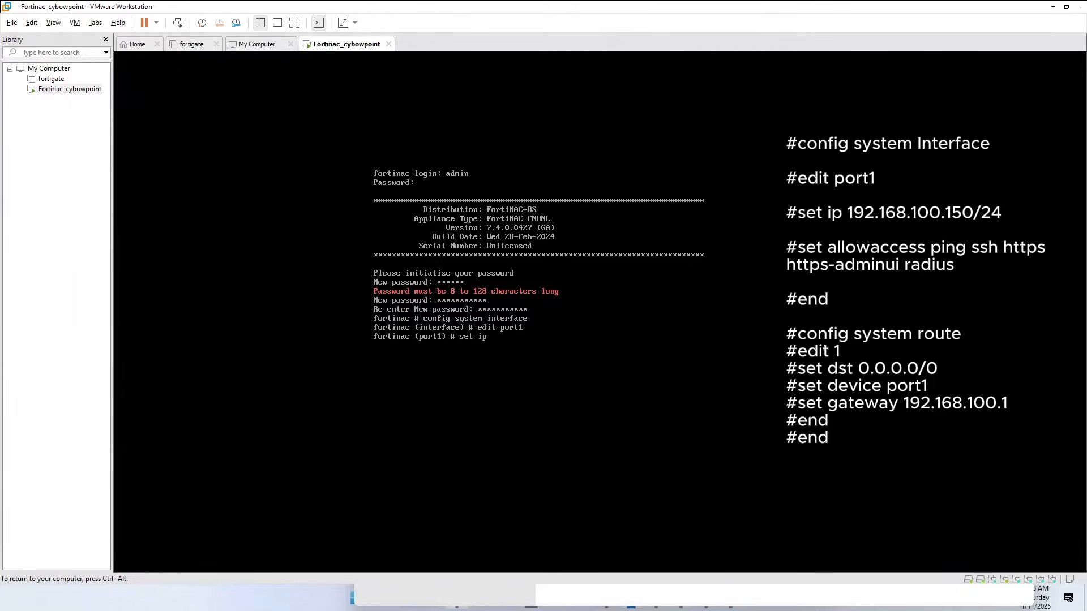
text( mode static)
key(Return)
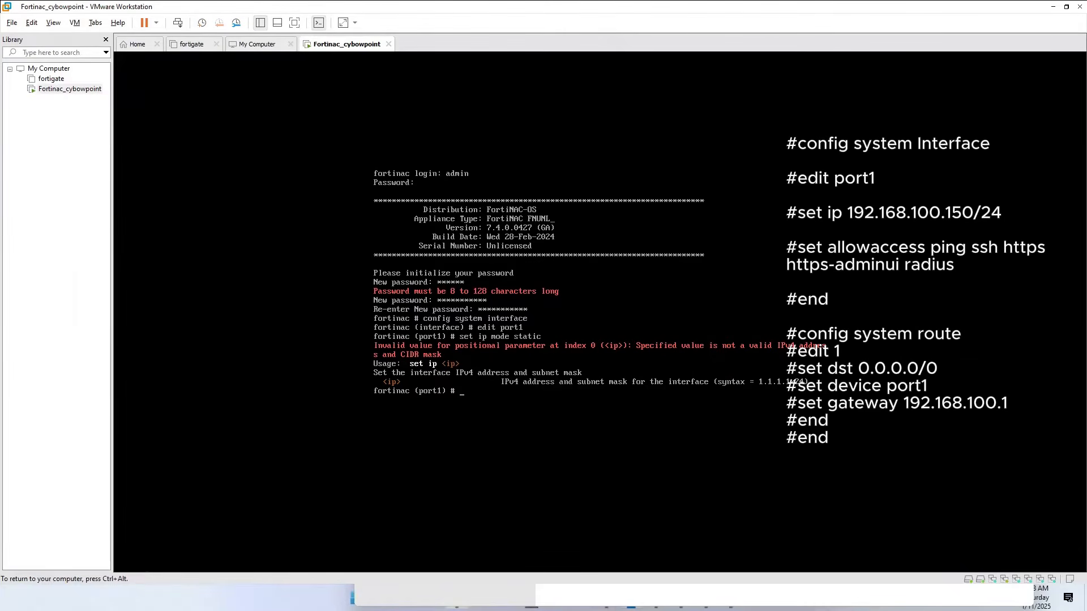
Set port1's IP address to 192.168.100.150/24.
text(set ip 192.168.100.150/24)
key(Return)
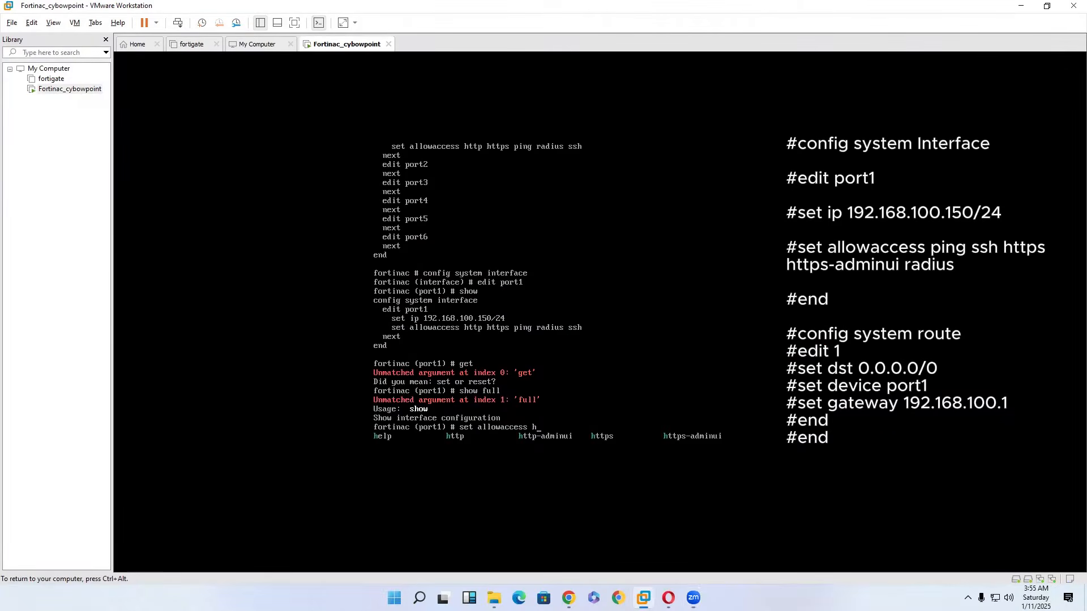
Set port1's allowaccess to https http ssh ping https-adminui and end the interface configuration.
text(ttps http)
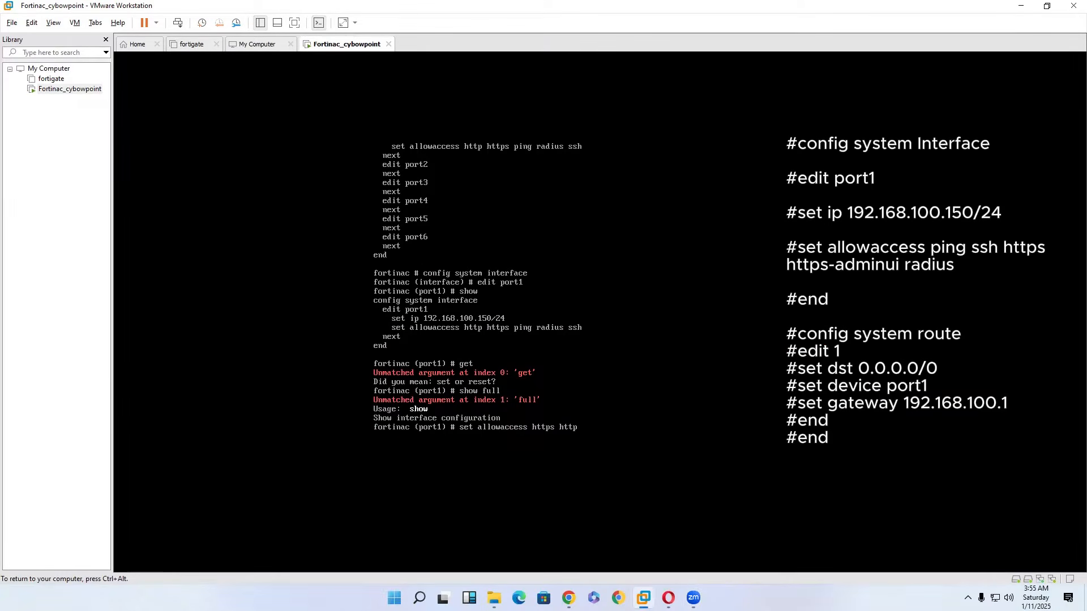
text( ssh ping http)
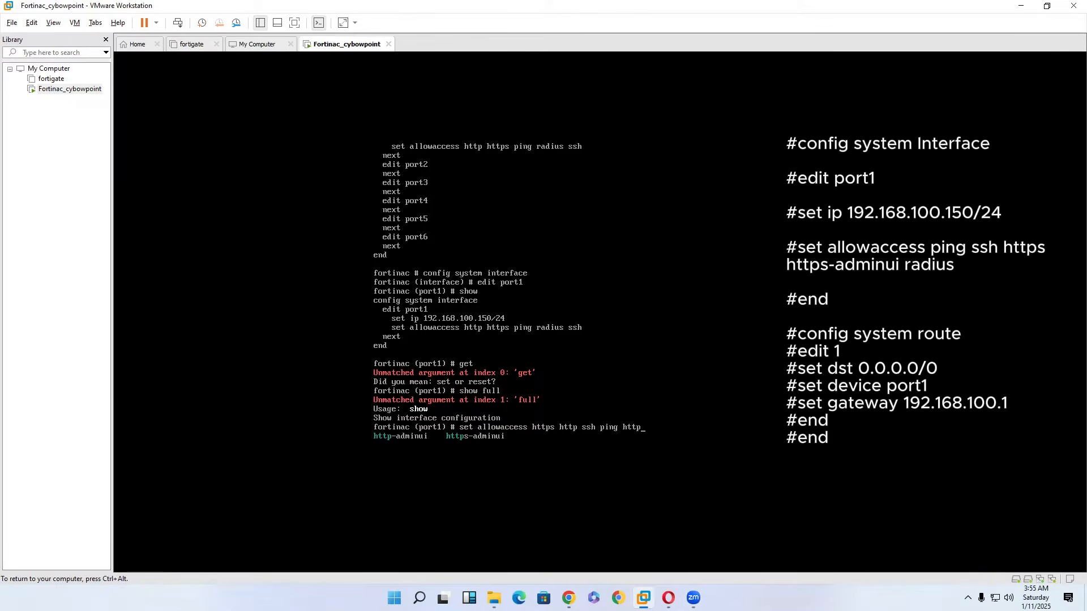
text(s-adminui)
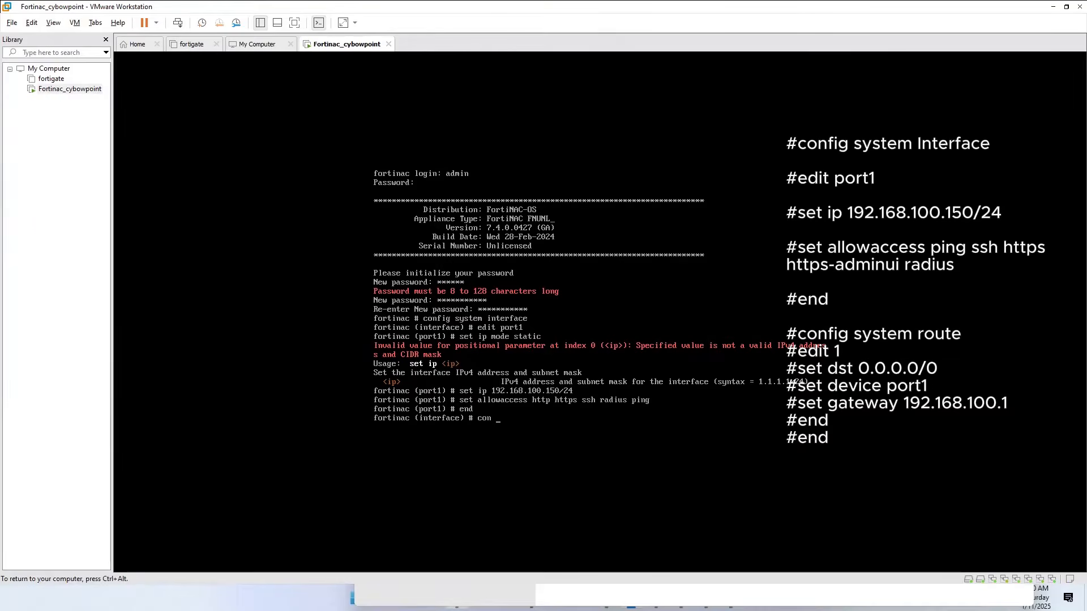
key(BackSpace)
key(BackSpace)
key(BackSpace)
key(BackSpace)
text(end)
key(Return)
Try to open the static routing configuration with config router static.
text(config )
text(router sts )
text(tic)
key(Return)
Enter the routing configuration with config system route and open route entry 1 for editing.
key(Up)
key(BackSpace)
key(BackSpace)
key(BackSpace)
key(BackSpace)
key(BackSpace)
key(BackSpace)
key(BackSpace)
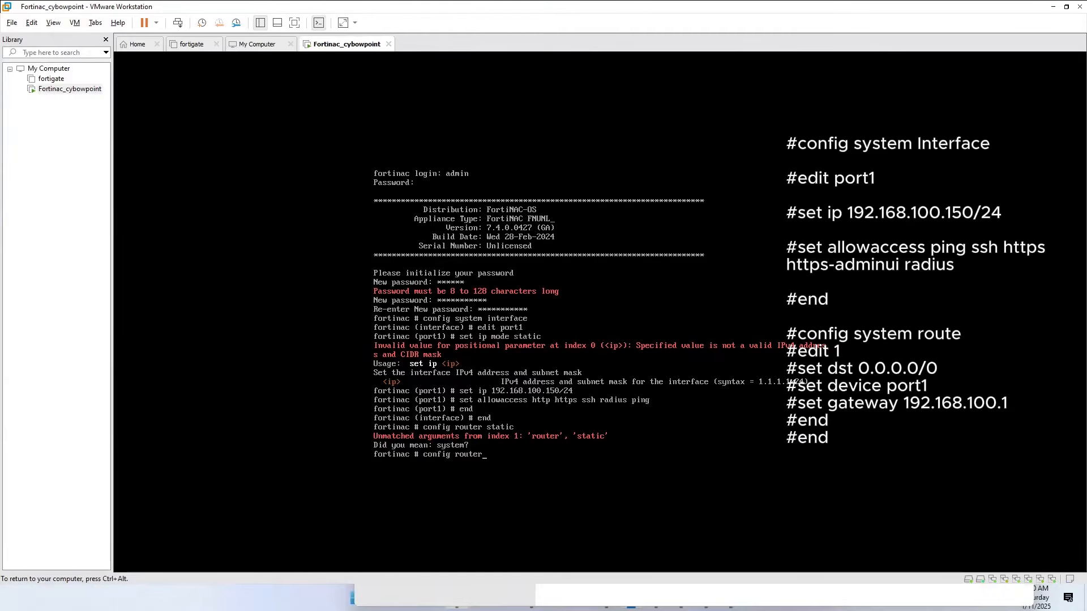
key(BackSpace)
key(BackSpace)
key(BackSpace)
key(BackSpace)
key(BackSpace)
text(rou)
key(BackSpace)
key(BackSpace)
key(BackSpace)
text(system route)
key(Return)
text(set)
key(BackSpace)
key(BackSpace)
key(BackSpace)
text(edit)
text(se)
text(t ds)
text(t 0.0.0.0.)
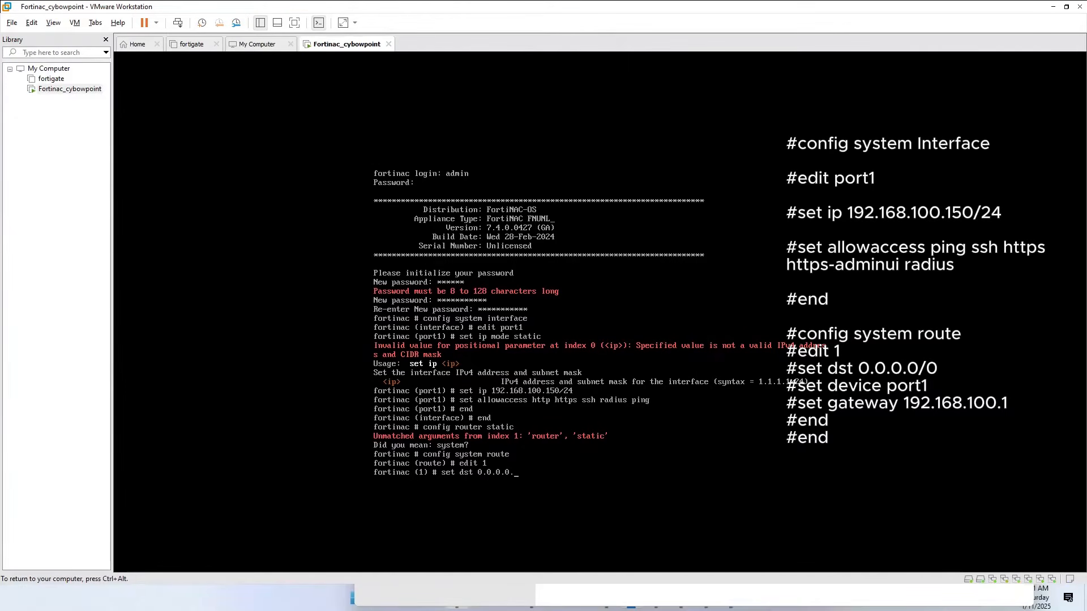
key(BackSpace)
text(/0.0.0.0)
Try to set the destination of route 1 to 0.0.0.0/0.0.0.0.
key(Return)
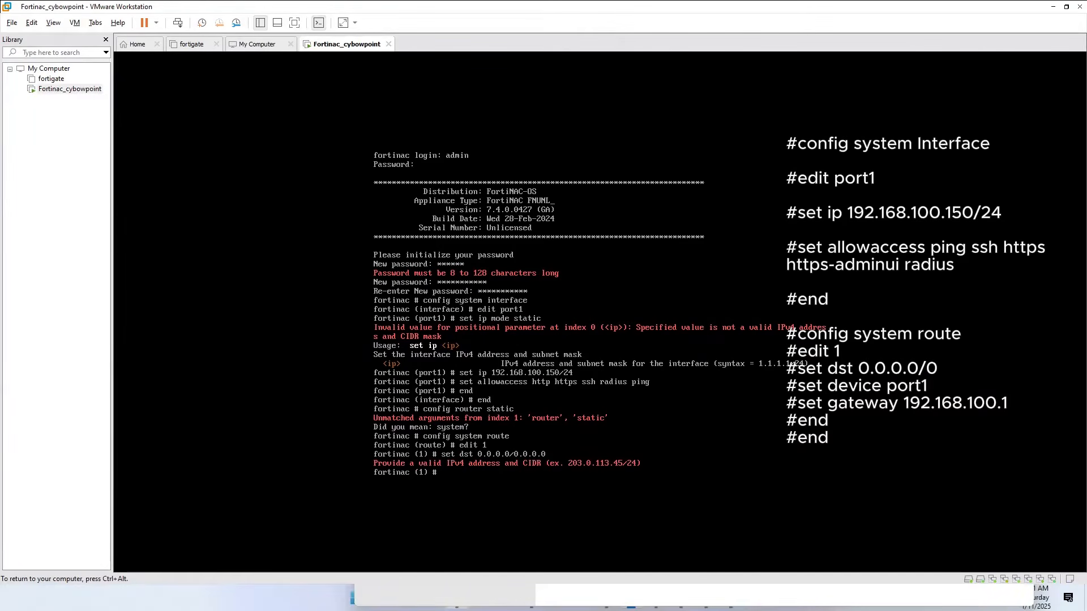
Set the destination of route 1 to 0.0.0.0/0.
key(Up)
key(BackSpace)
key(BackSpace)
key(BackSpace)
key(BackSpace)
key(BackSpace)
key(BackSpace)
key(BackSpace)
key(BackSpace)
key(BackSpace)
key(BackSpace)
key(BackSpace)
text(0.0/0)
key(Return)
Set the device of route 1 to port1 and its gateway to 192.168.100.1.
text(set device )
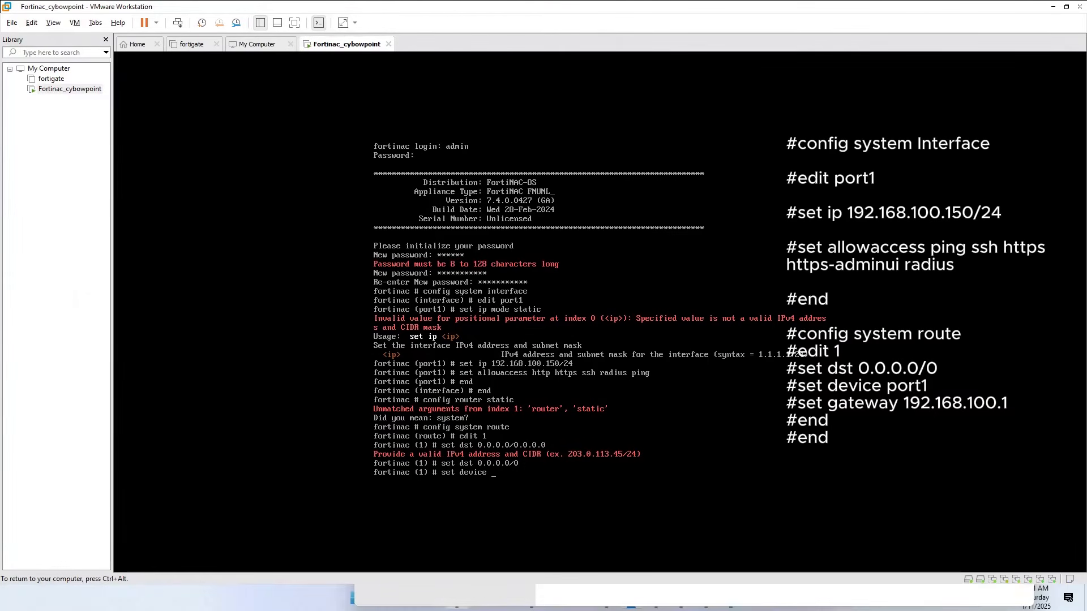
text(port1)
key(Return)
text(set gateway )
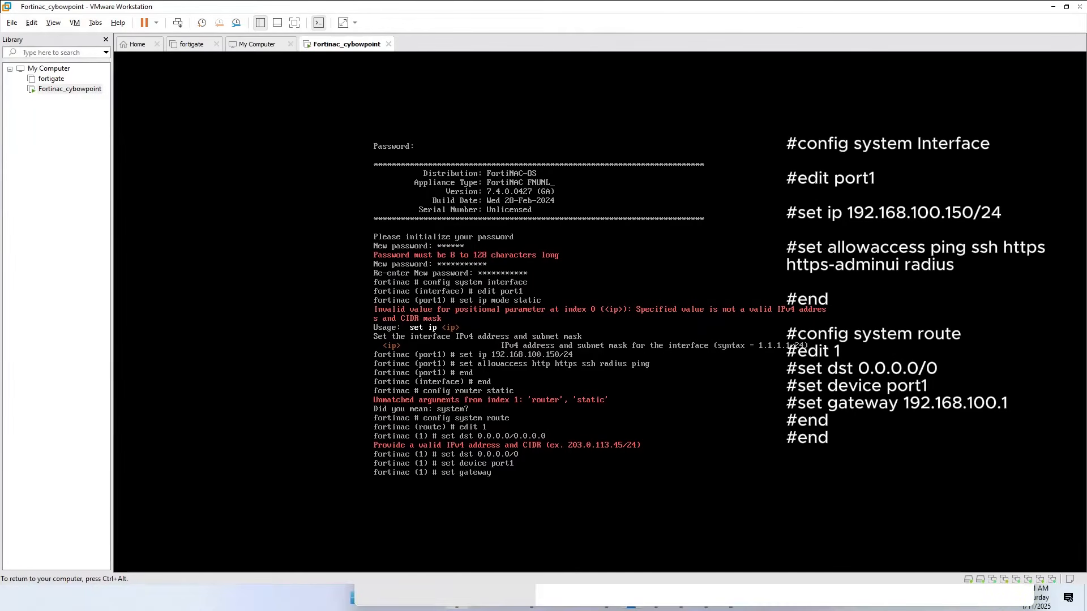
text(192.168.100.)
End the editing of route 1 and leave the system route configuration.
text(end)
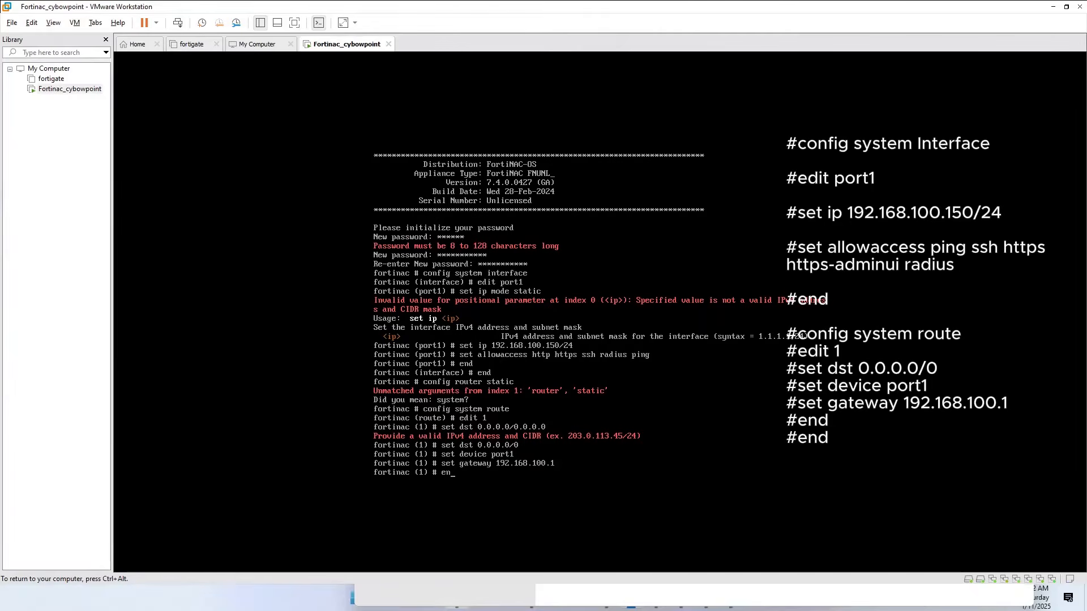
key(Return)
text(end)
key(Return)
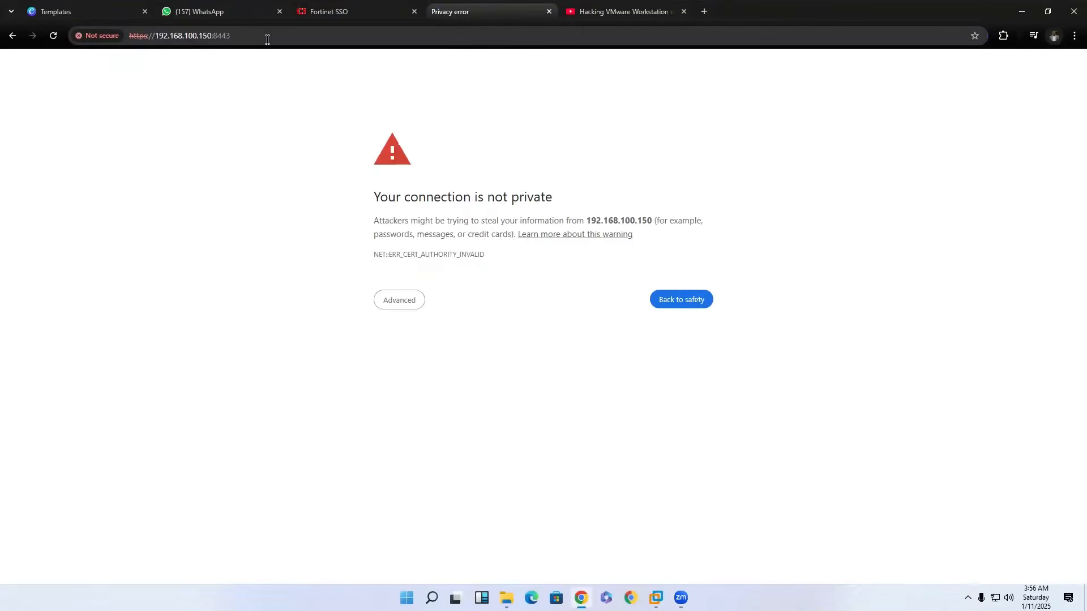
click(386, 303)
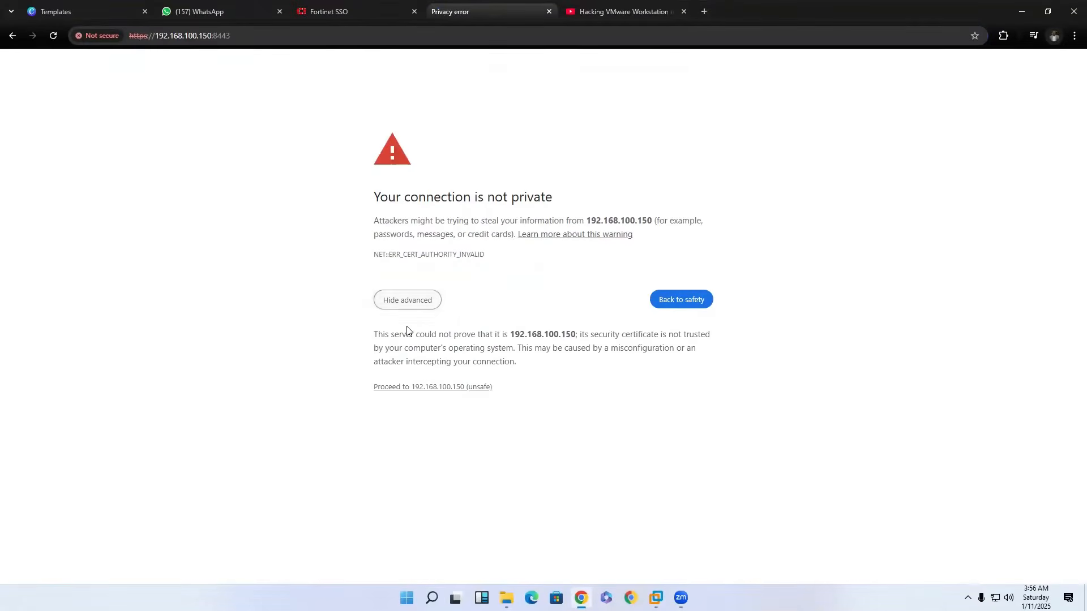
click(432, 388)
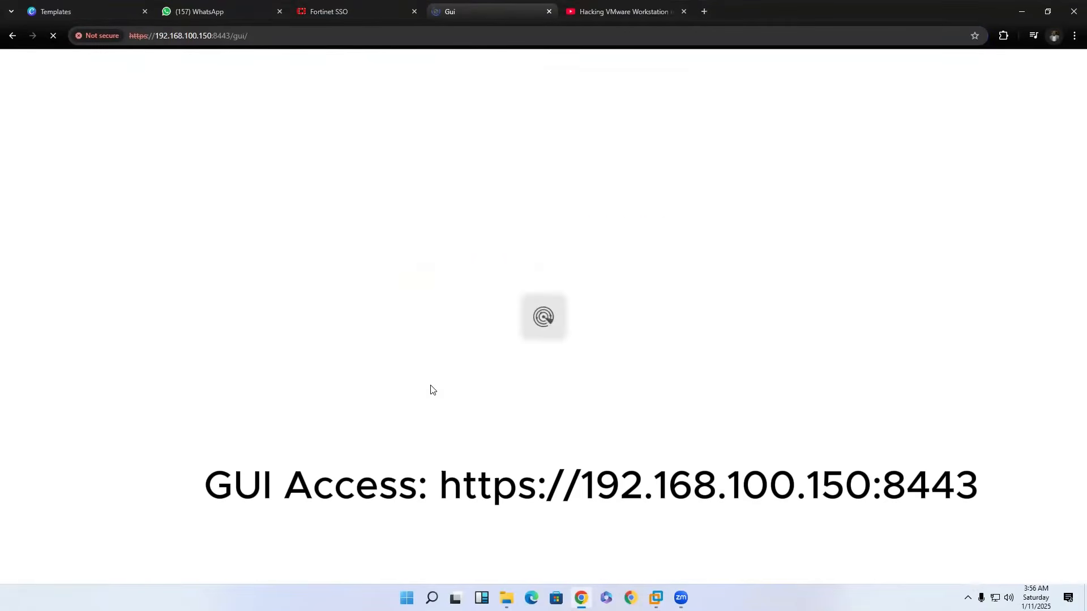
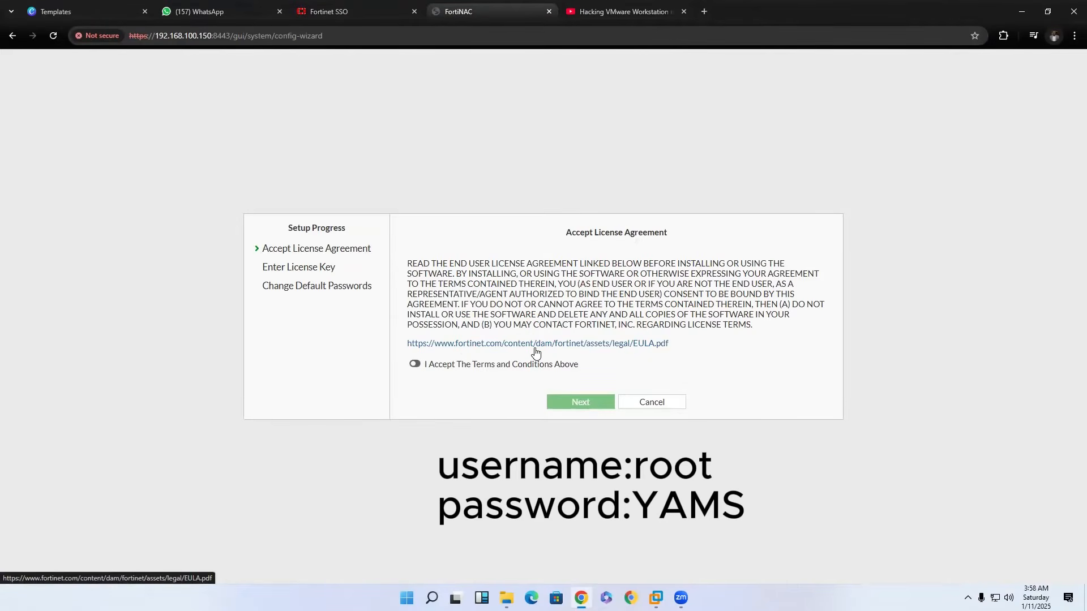
Accept the terms of the FortiNAC license agreement and continue to the license key stage.
click(415, 364)
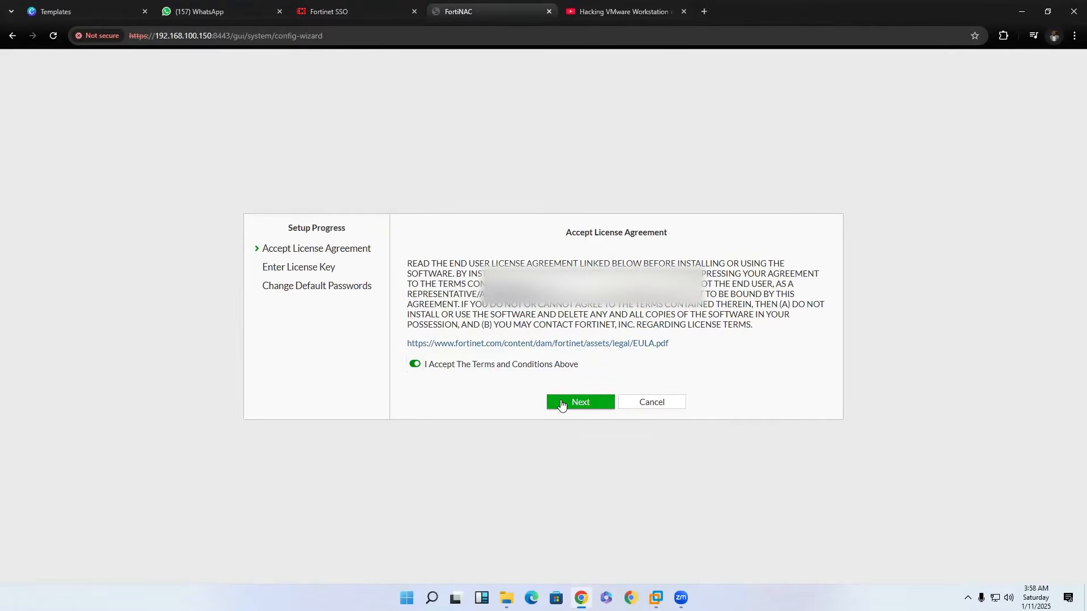
click(562, 402)
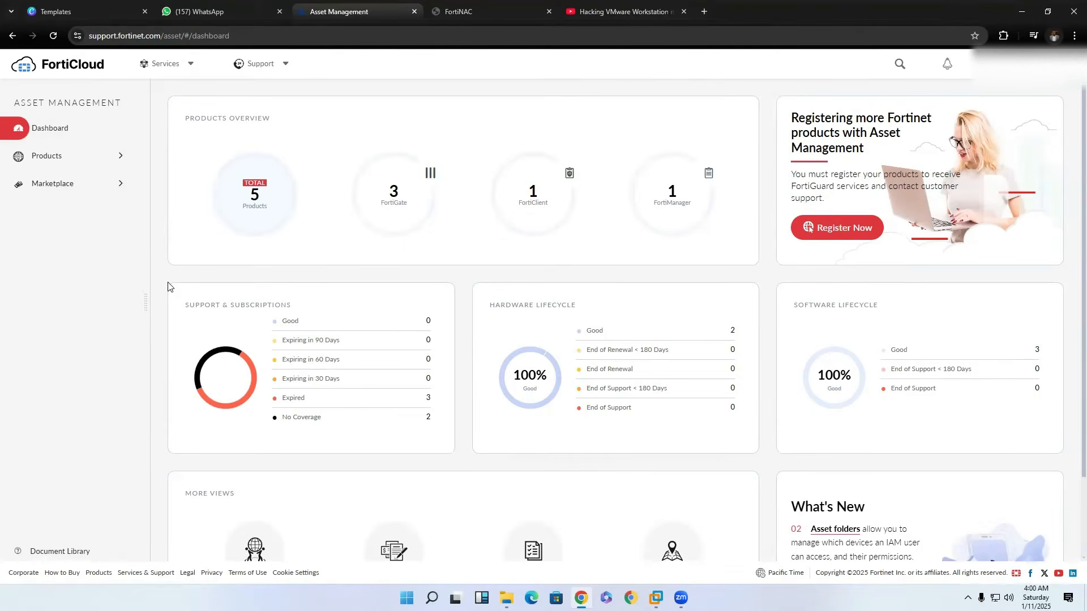
Start a product registration in FortiCloud Asset Management with the product's registration code, for a non-government user.
click(822, 231)
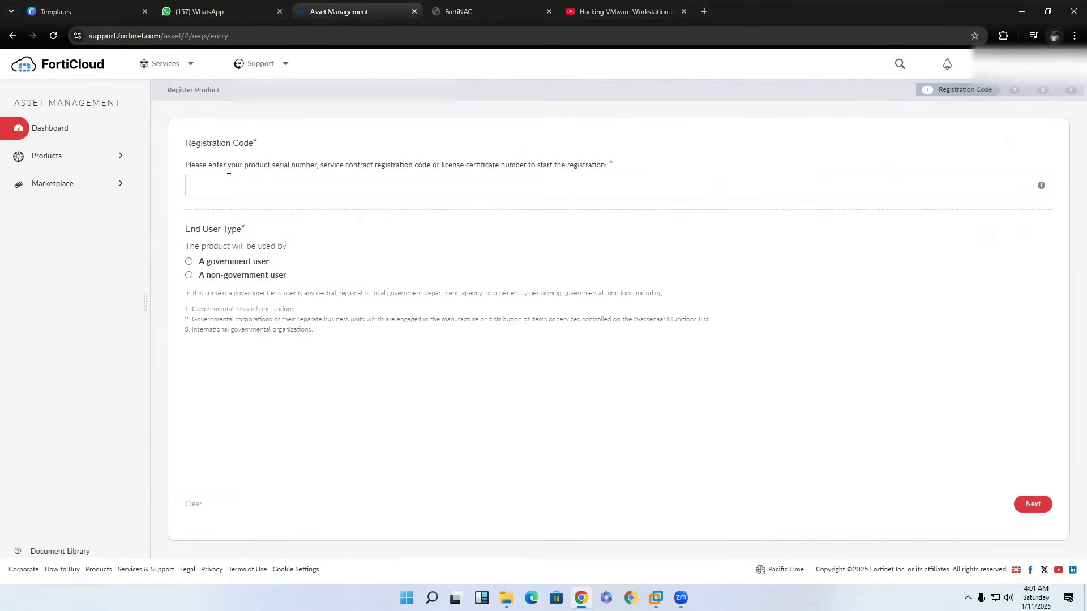
click(231, 179)
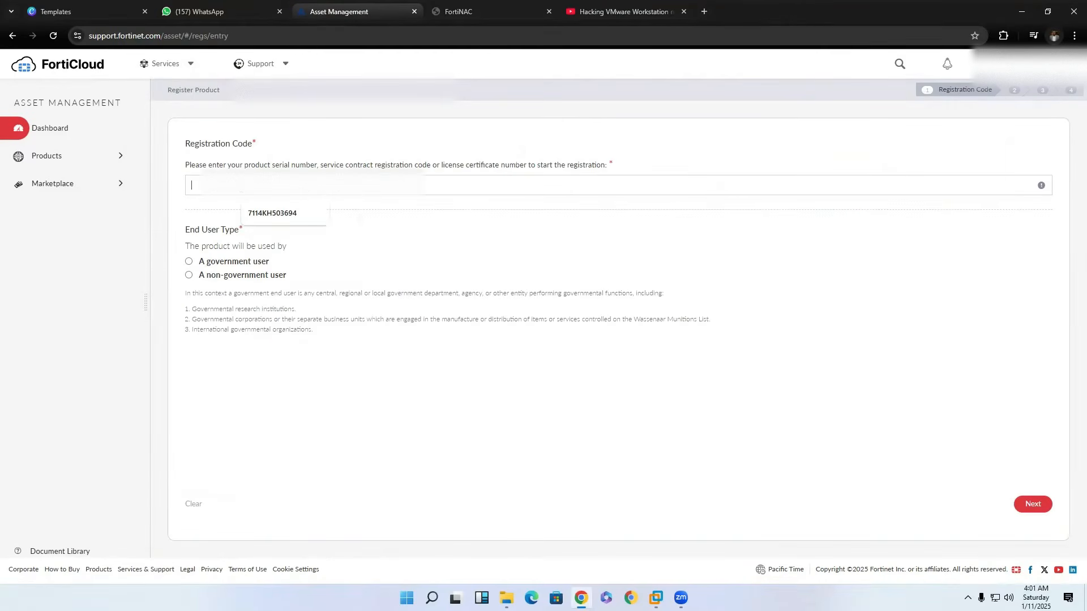
key(ctrl+v)
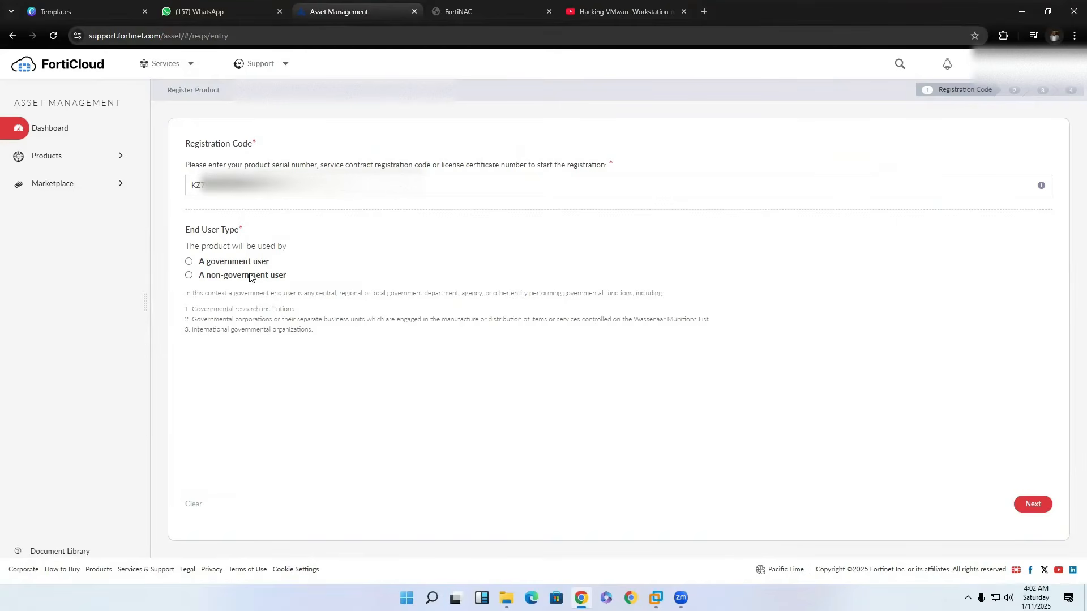
click(249, 276)
click(1030, 503)
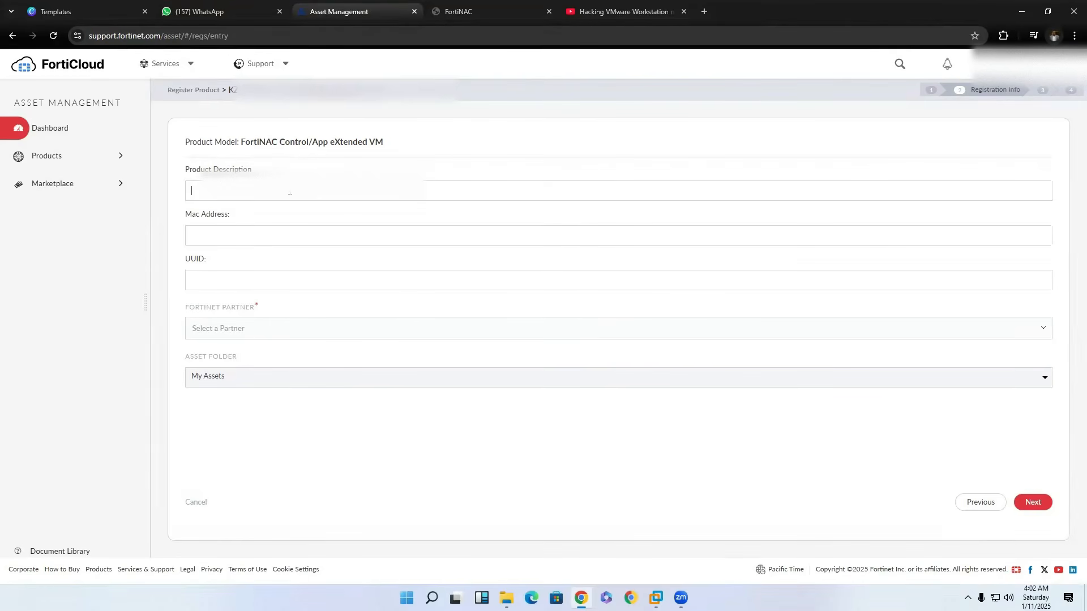
Describe the product as Fortinac_cybowPoint and copy the MAC address from the FortiNAC setup wizard into the registration form.
text(Fort)
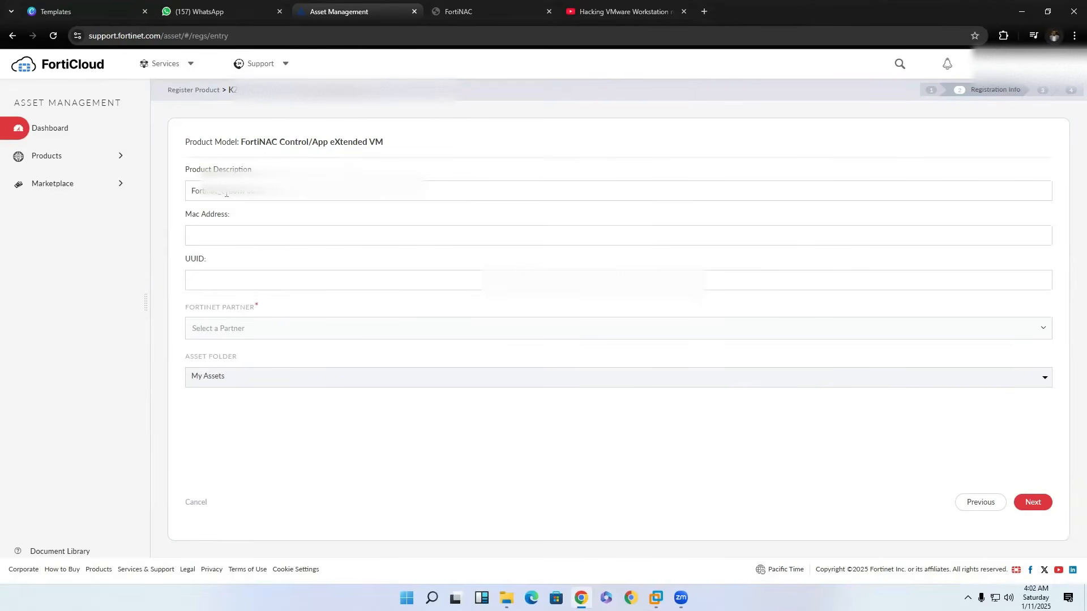
key(ctrl+Tab)
drag(460, 284, 552, 286)
click(334, 11)
key(ctrl+v)
Copy the UUID from the FortiNAC setup wizard into the UUID field of the product registration.
click(481, 12)
click(462, 275)
drag(461, 277, 617, 277)
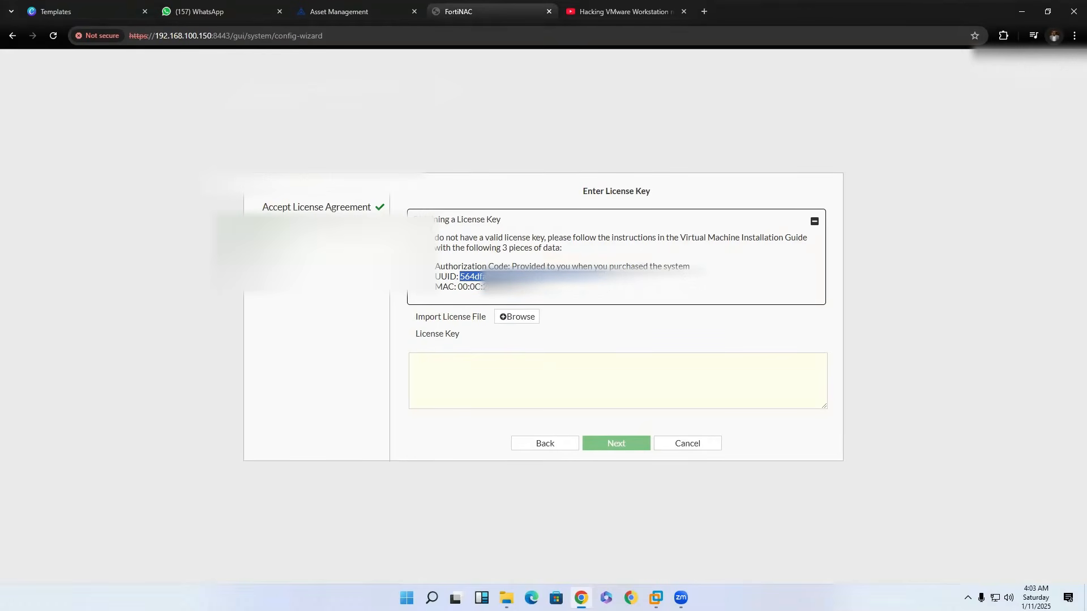
click(325, 17)
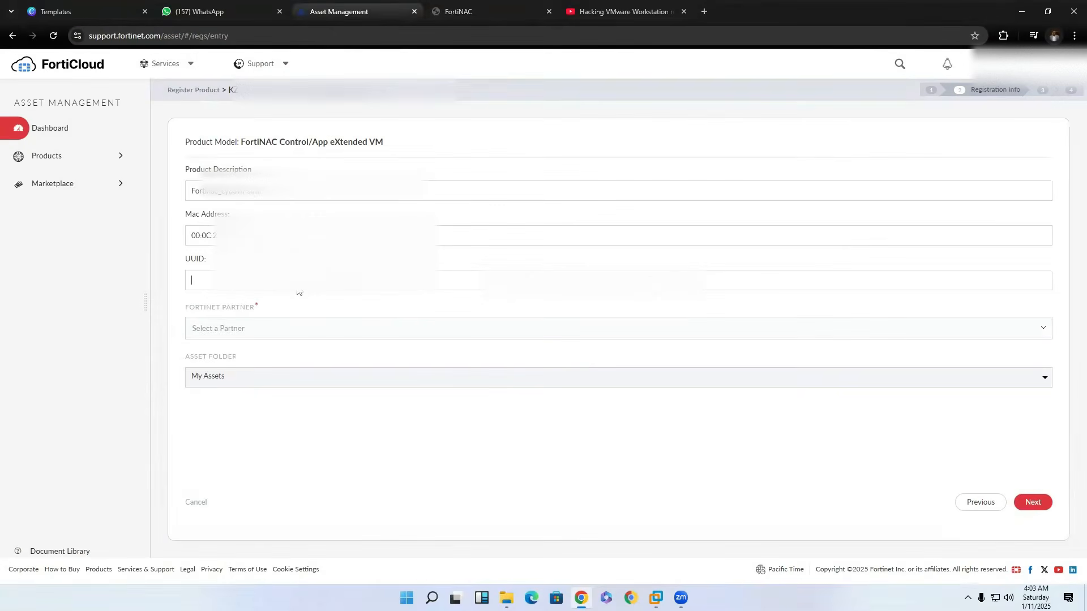
key(ctrl+v)
Set the Fortinet partner to Unknown and continue to the verification of the registration.
click(296, 335)
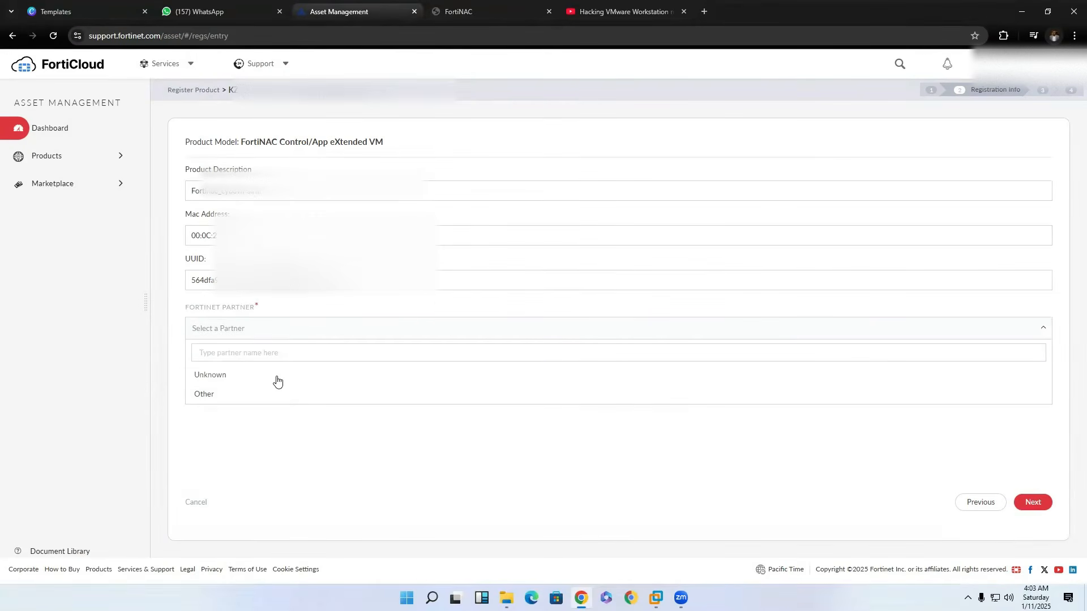
click(279, 396)
click(279, 332)
click(279, 374)
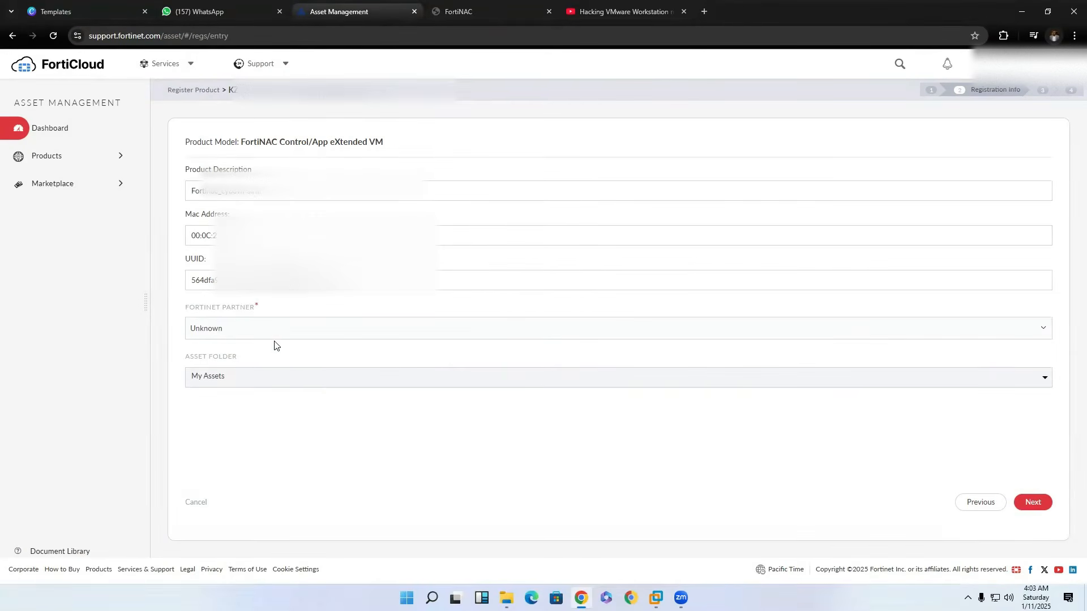
click(1034, 506)
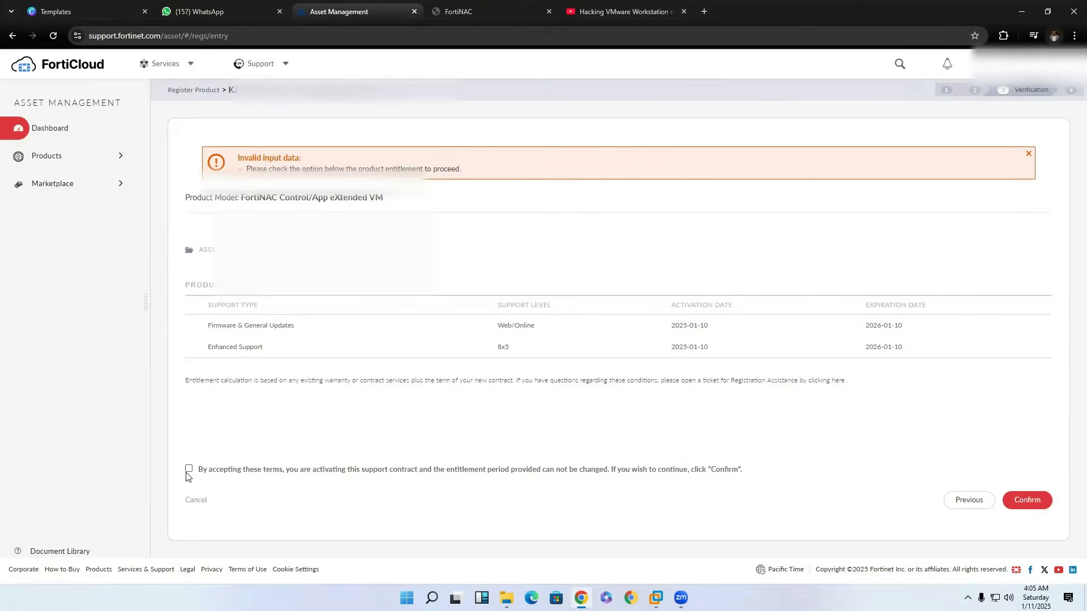
Accept the support contract terms, confirm the registration and finish it to reach the product list.
click(190, 471)
click(1013, 502)
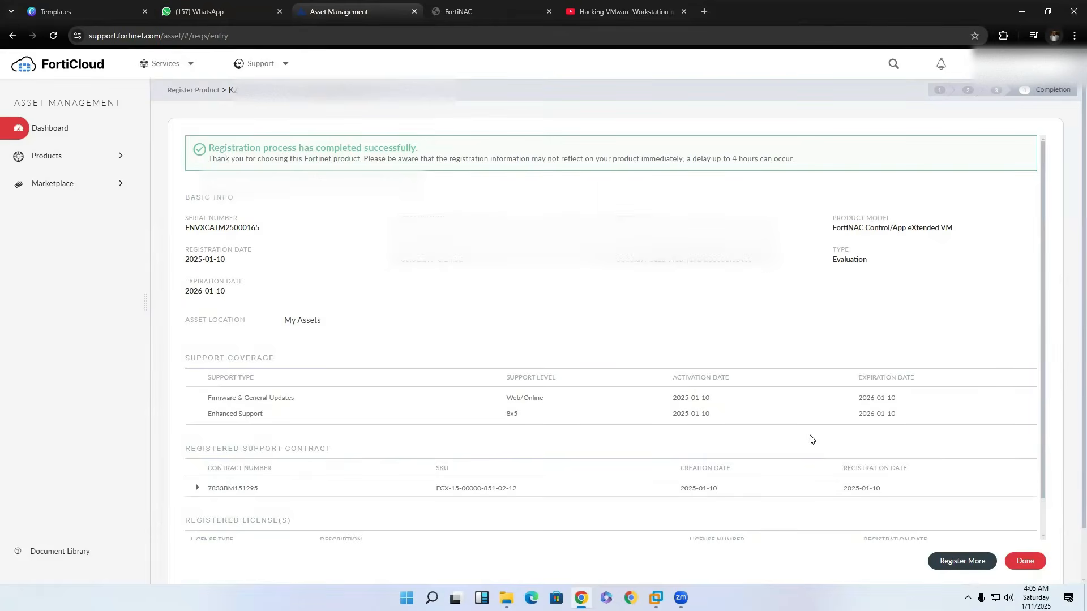
scroll(758, 433, down, 1)
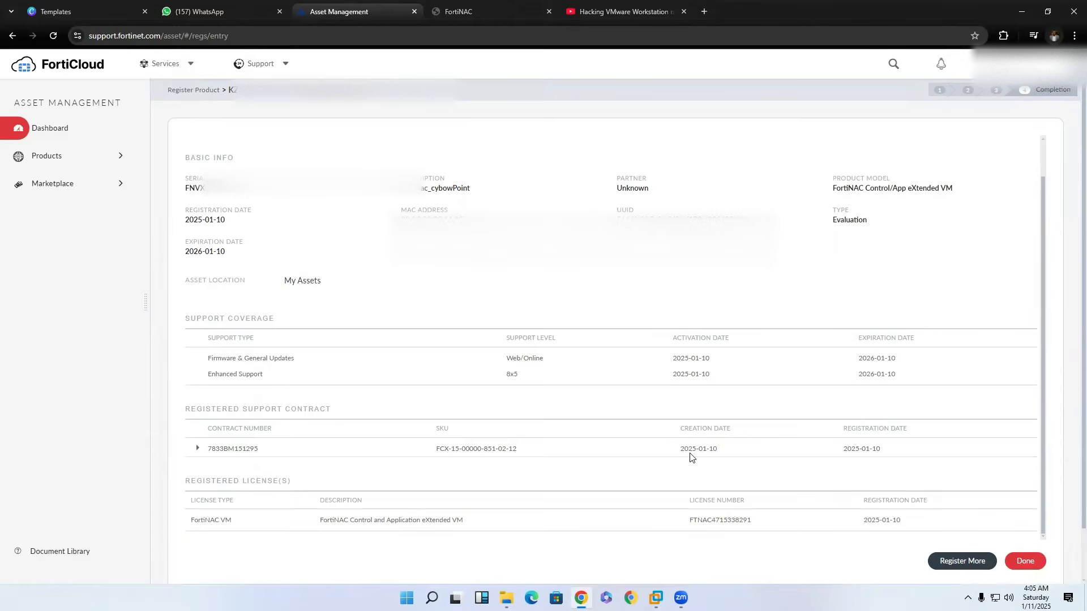
click(1018, 562)
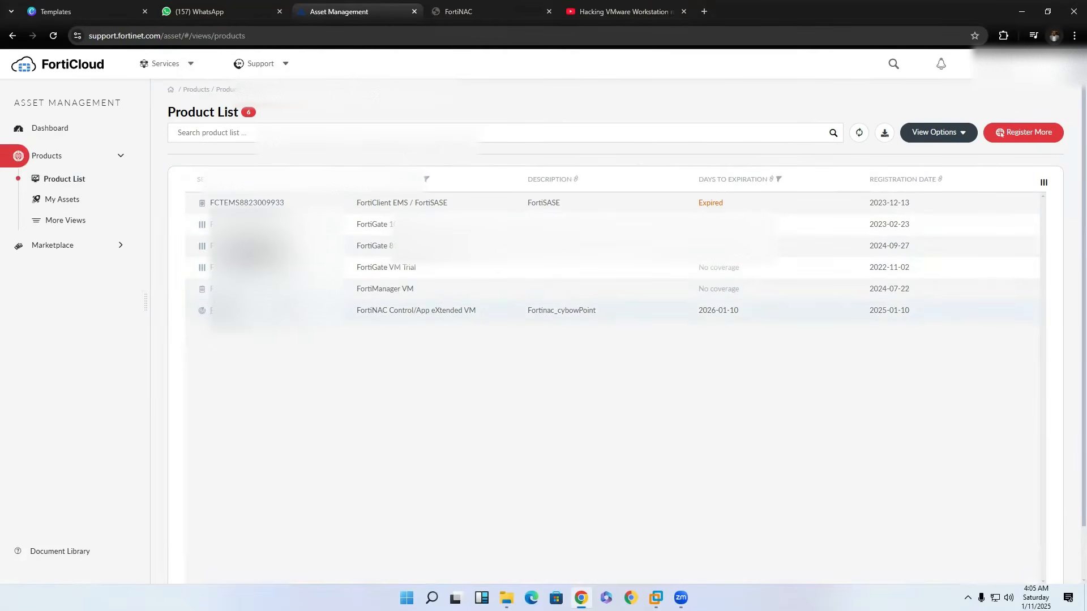
Open the FortiNAC Control/App eXtended VM product and download its FortiNAC license file into Documents > Firmware.
click(286, 311)
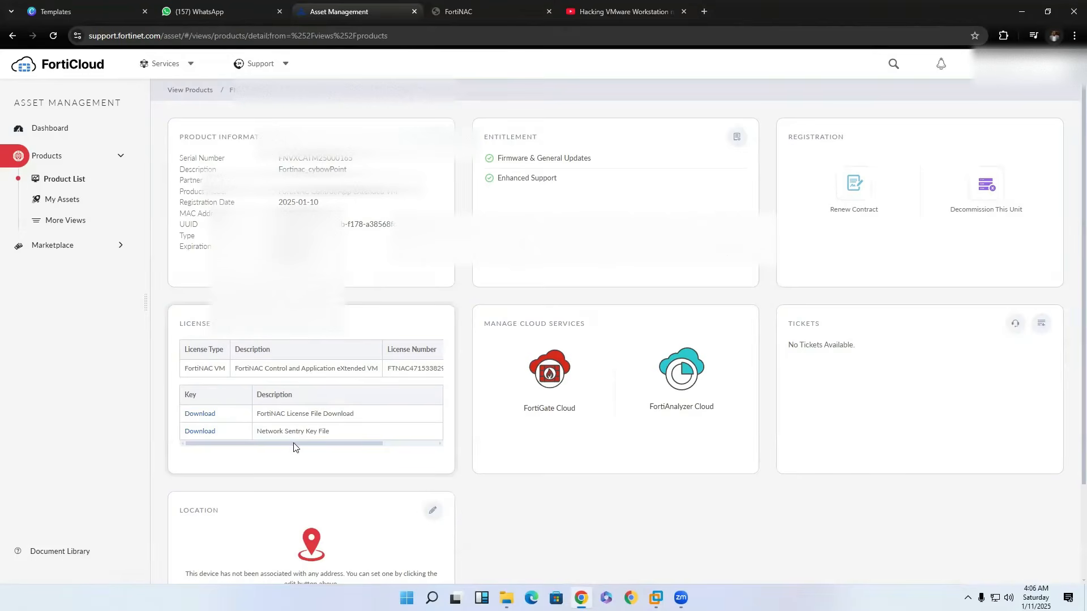
click(201, 419)
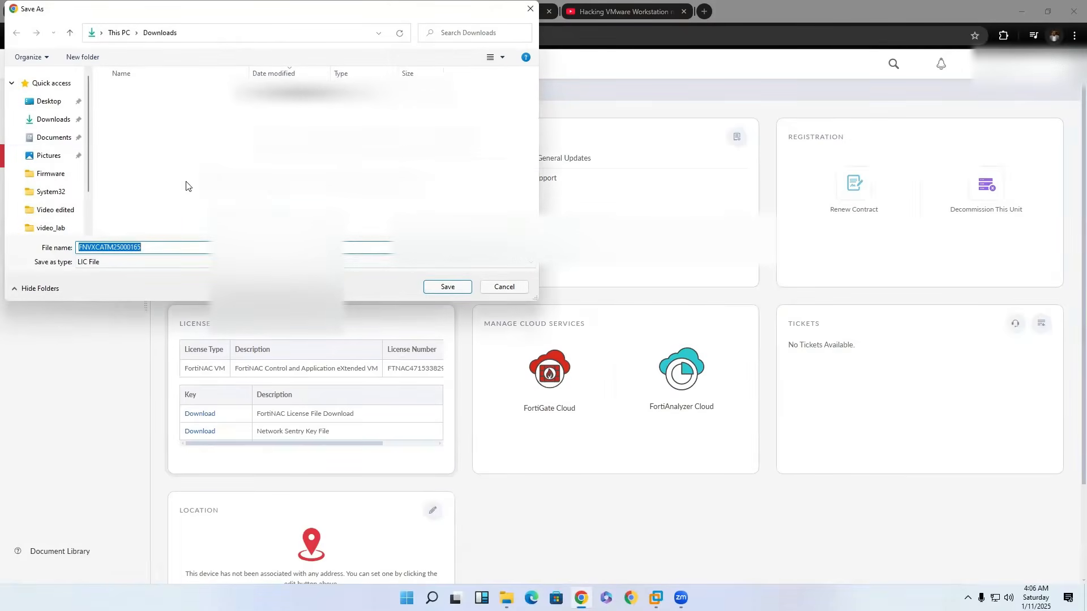
click(57, 137)
double_click(159, 96)
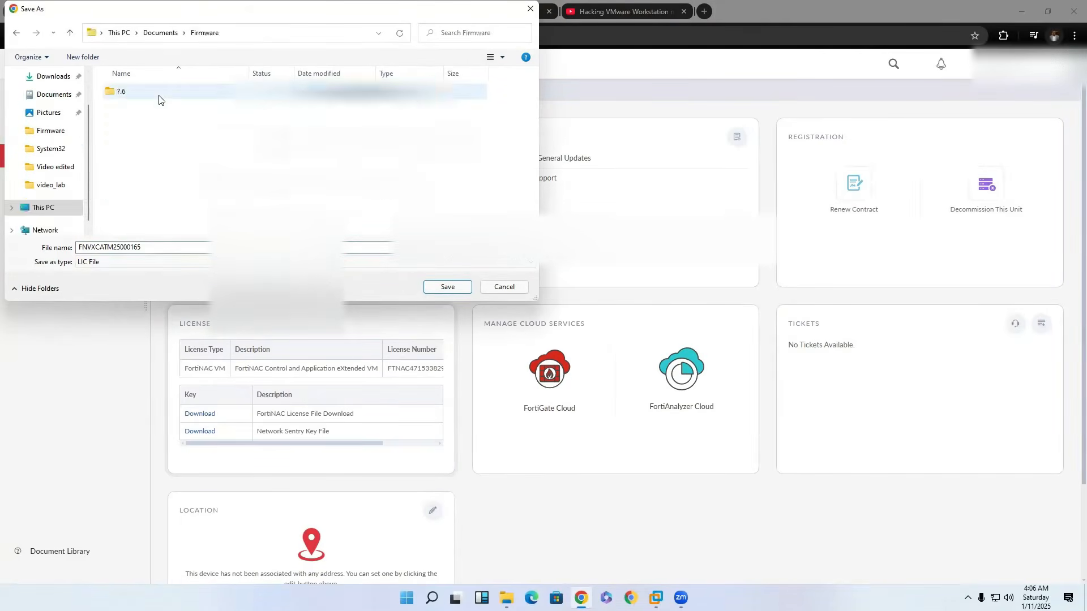
click(447, 286)
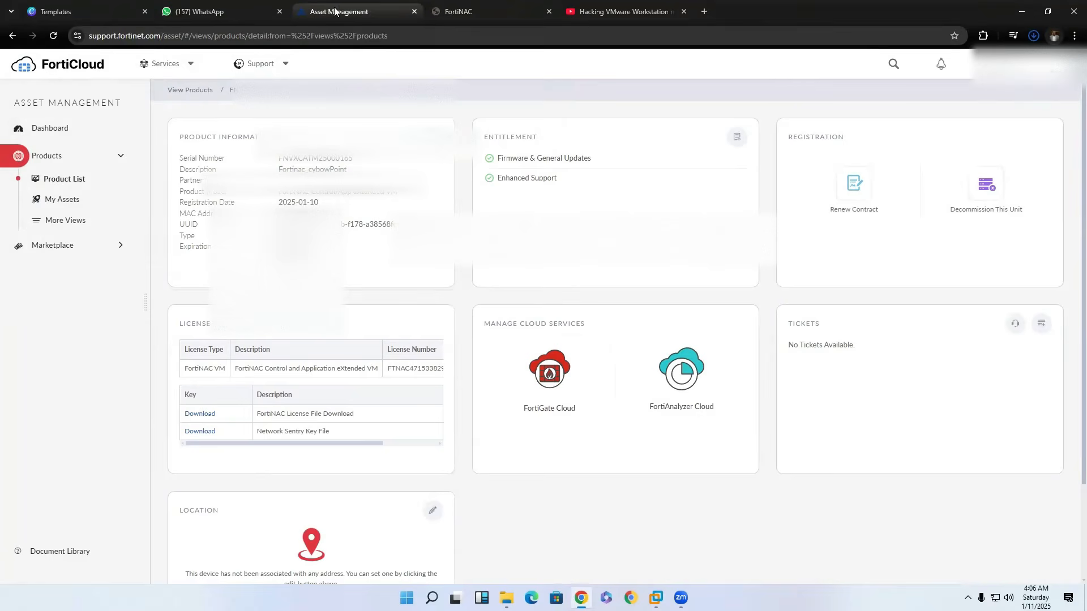
Import the downloaded .lic license file from the Firmware folder into the FortiNAC setup wizard and submit the license key.
key(ctrl+Tab)
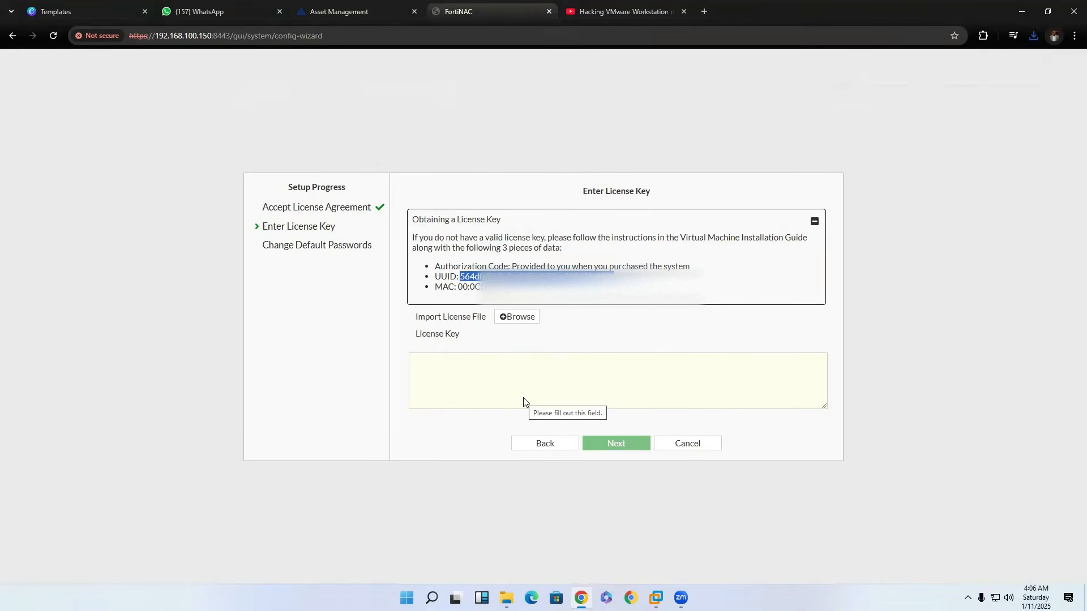
click(506, 317)
click(137, 146)
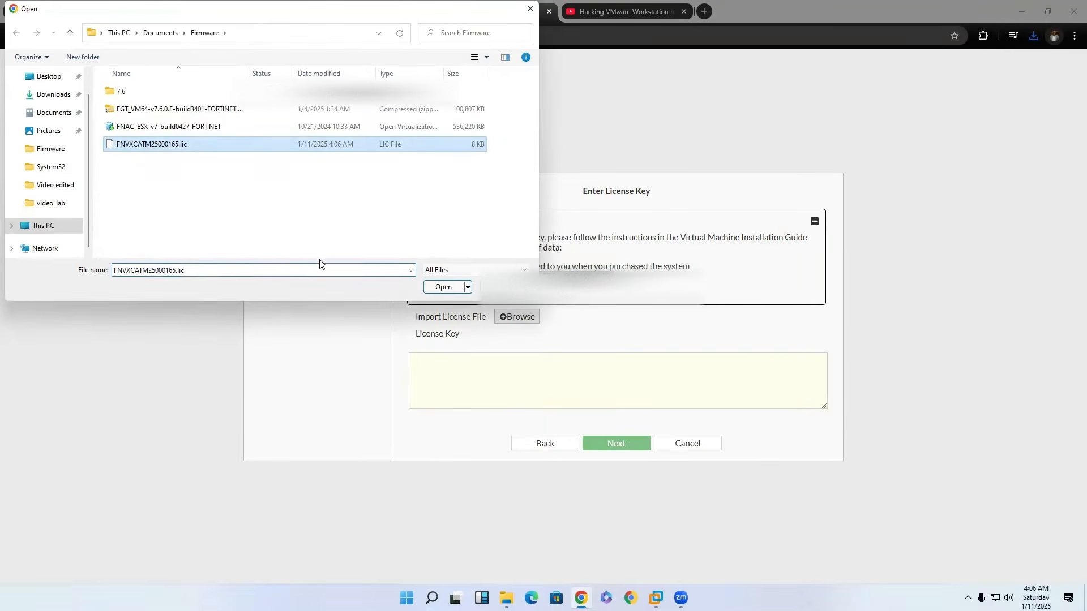
click(443, 287)
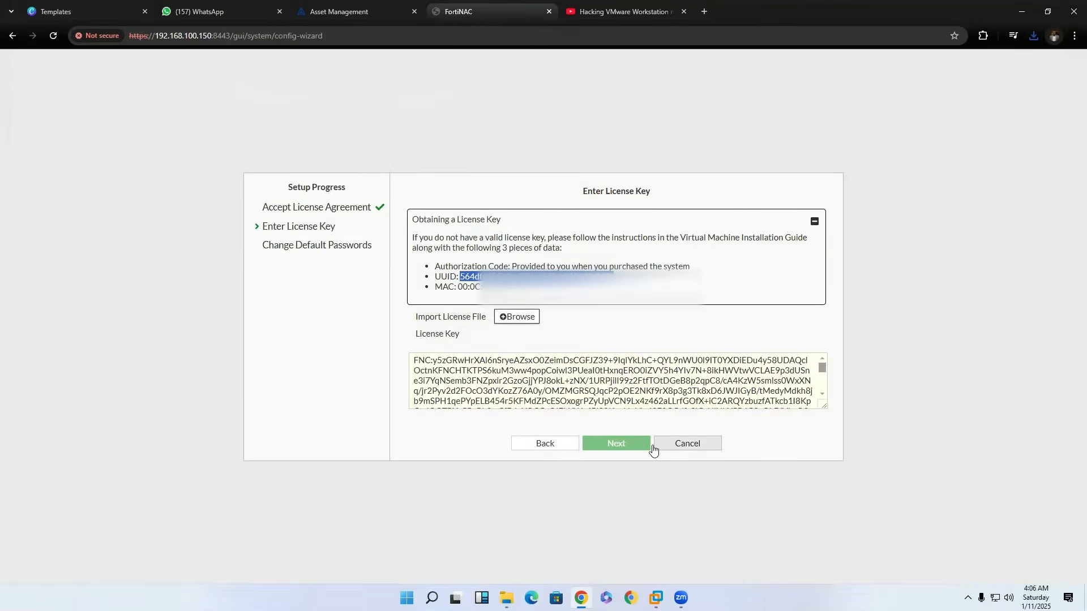
scroll(566, 386, down, 8)
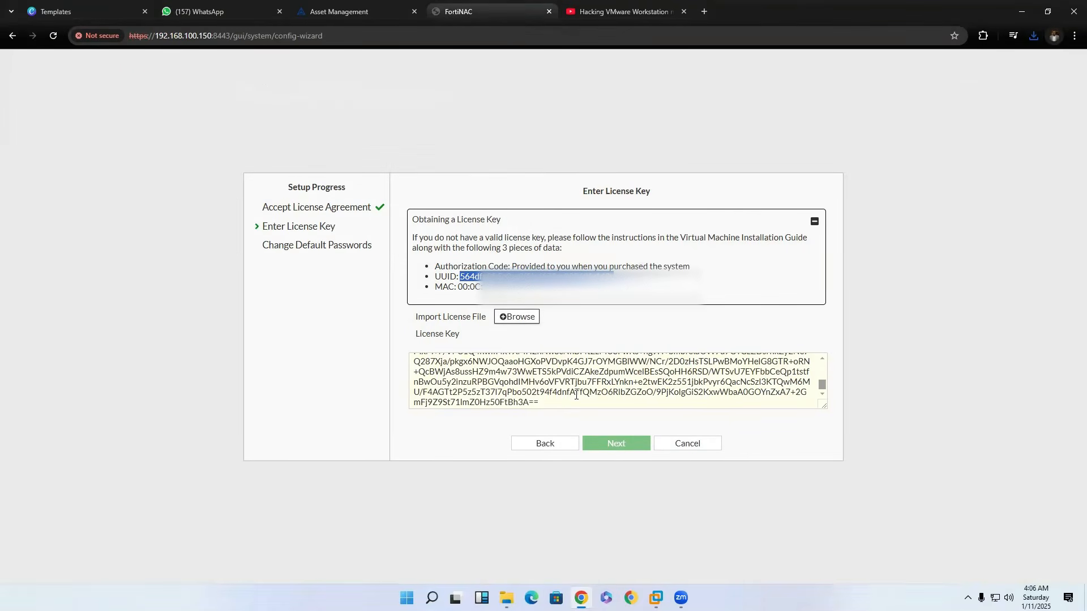
click(575, 394)
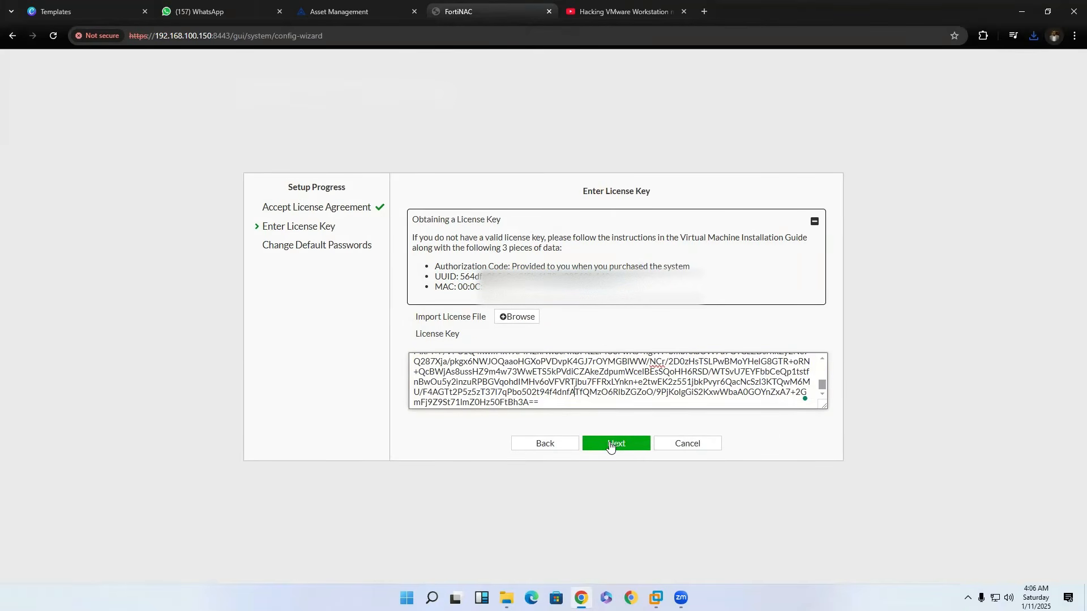
click(610, 445)
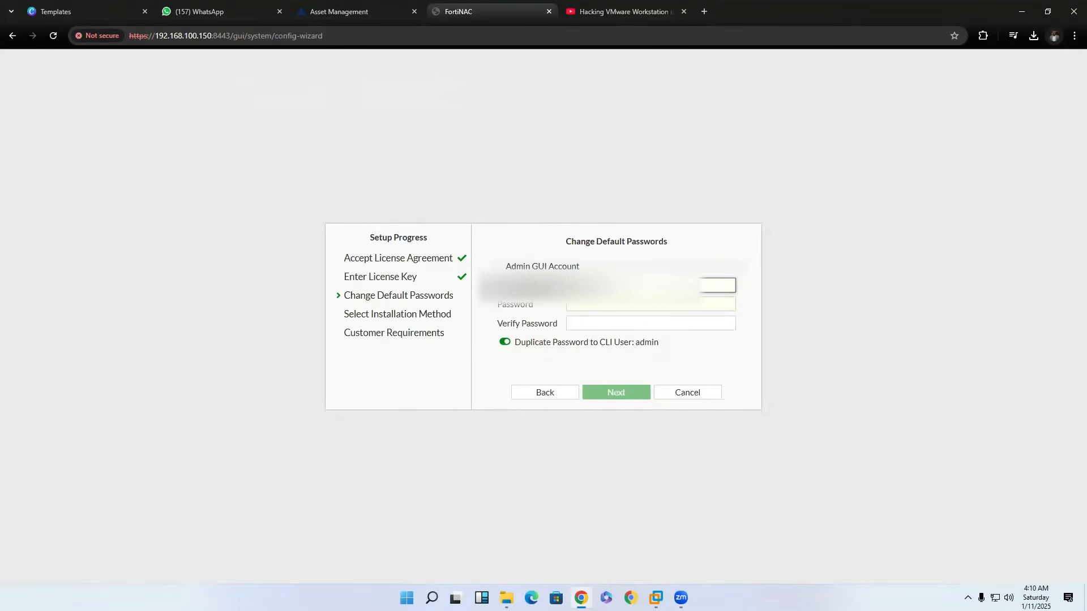
Enter and verify a new password for the admin GUI account, keeping it duplicated to the CLI user, and continue.
key(Tab)
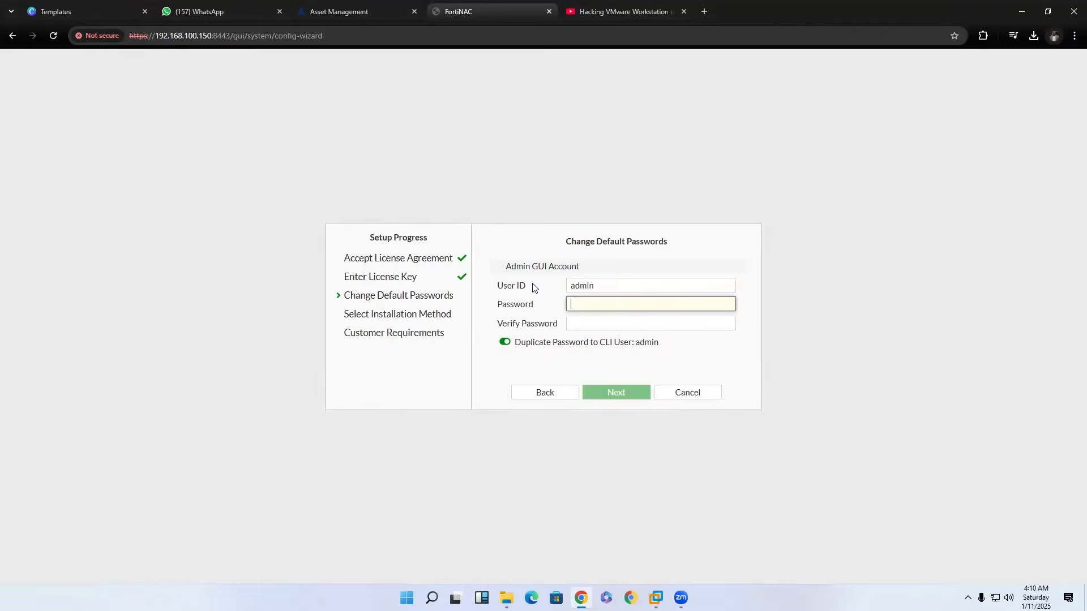
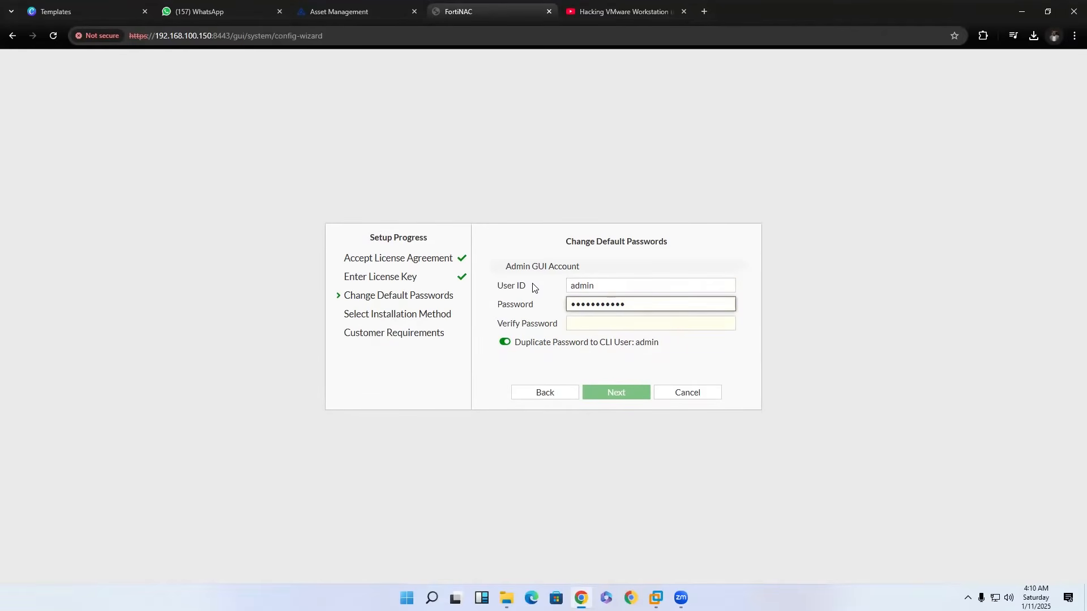
key(Tab)
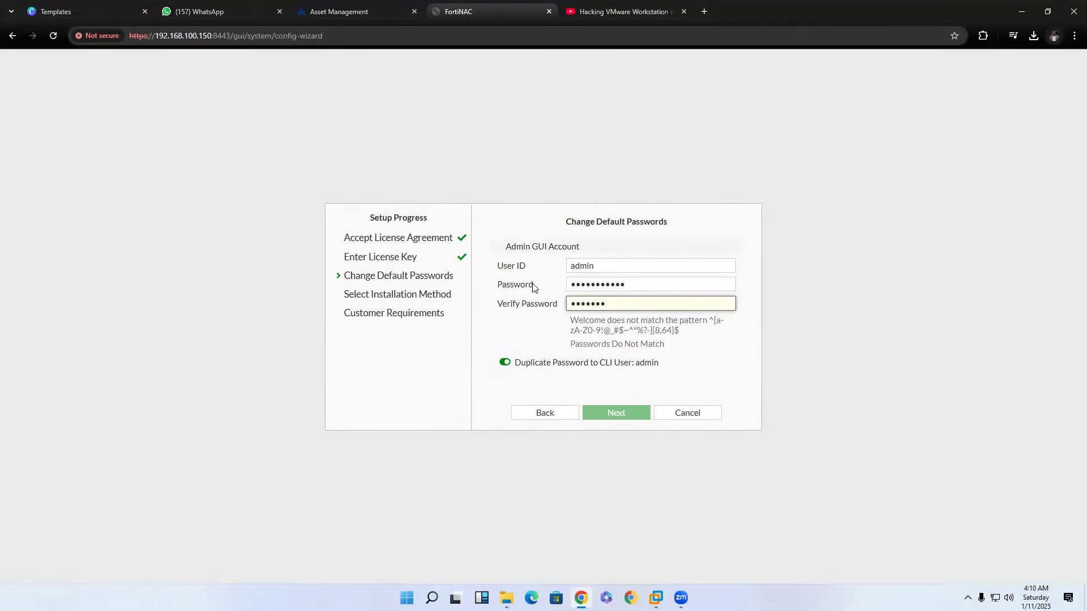
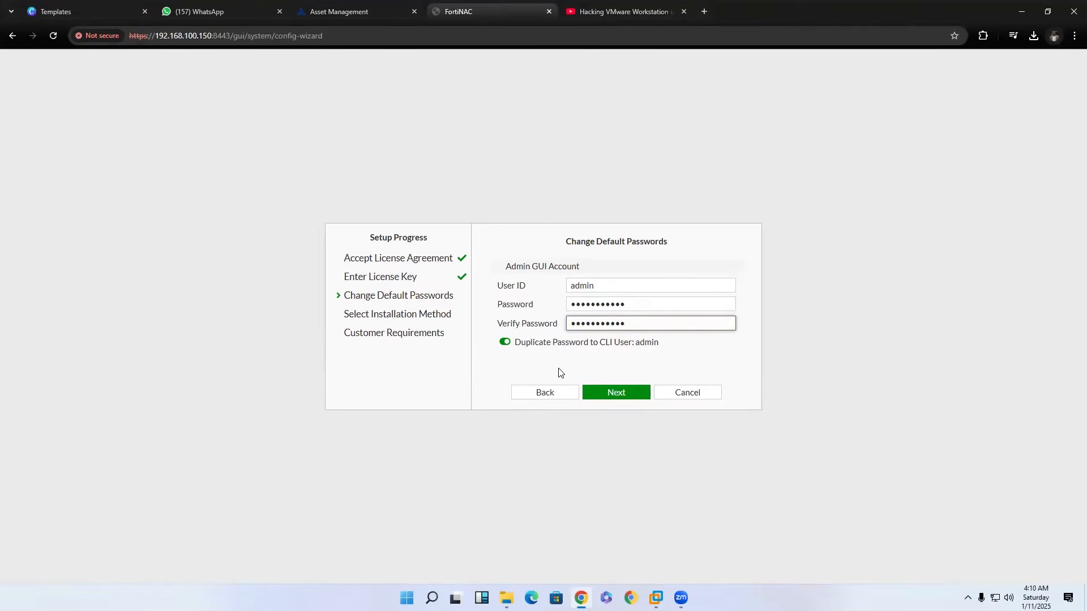
click(612, 393)
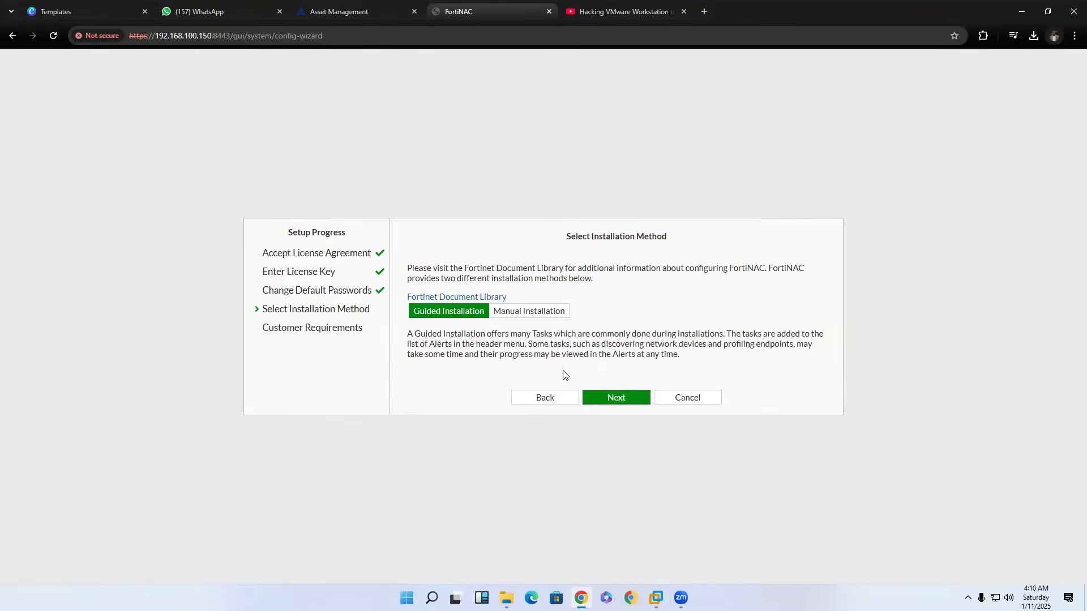
Keep Guided Installation as the installation method and continue to the customer requirements.
click(621, 399)
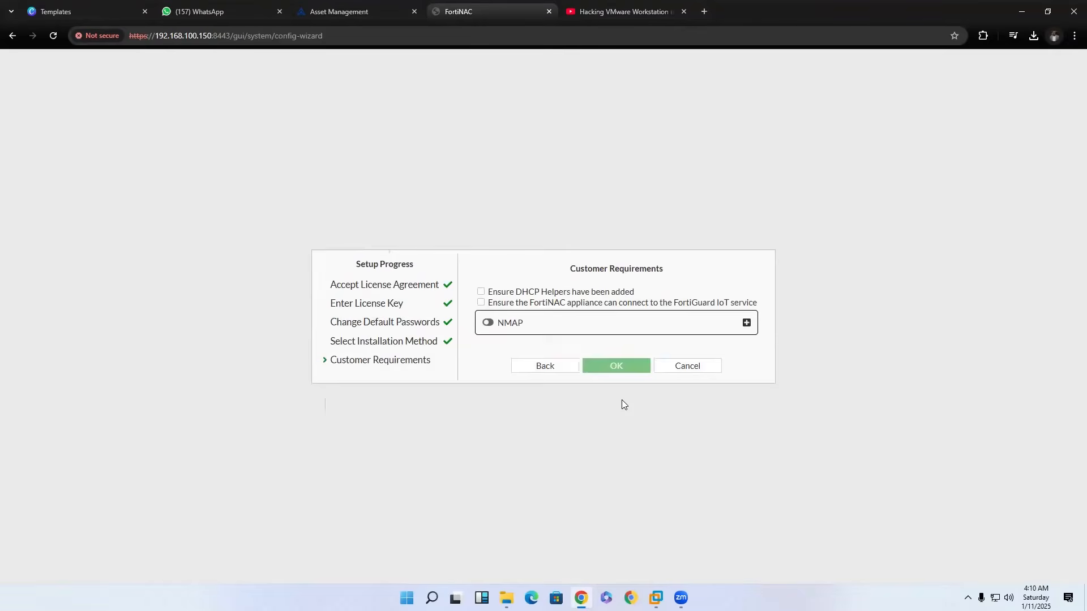
click(559, 374)
click(592, 395)
Check off the FortiGuard IoT connection and DHCP Helpers requirements, enable NMAP, and complete the initial setup.
click(481, 303)
click(481, 292)
click(488, 320)
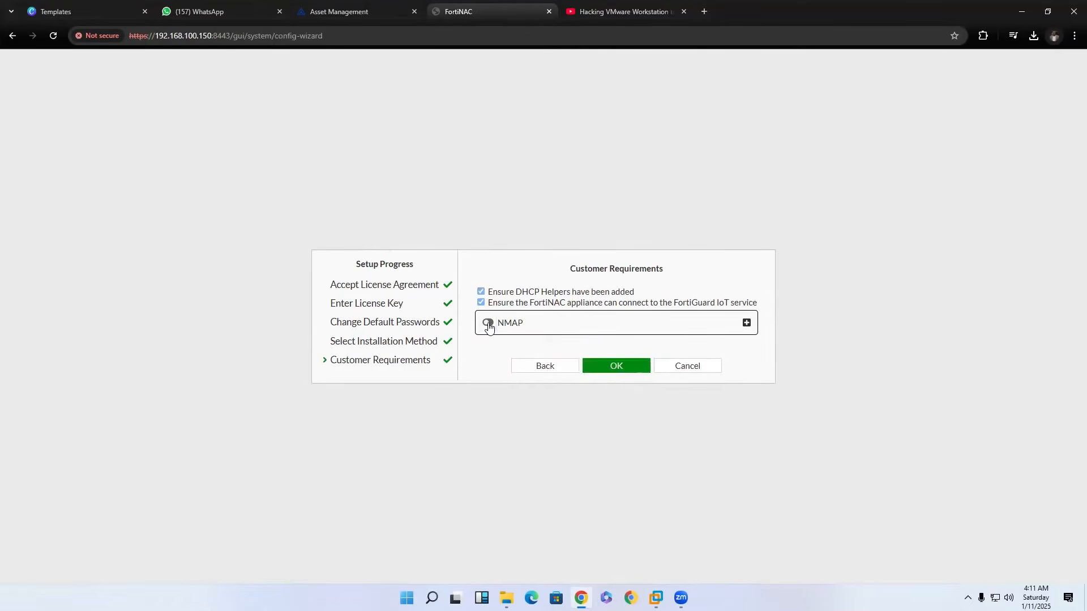
click(614, 369)
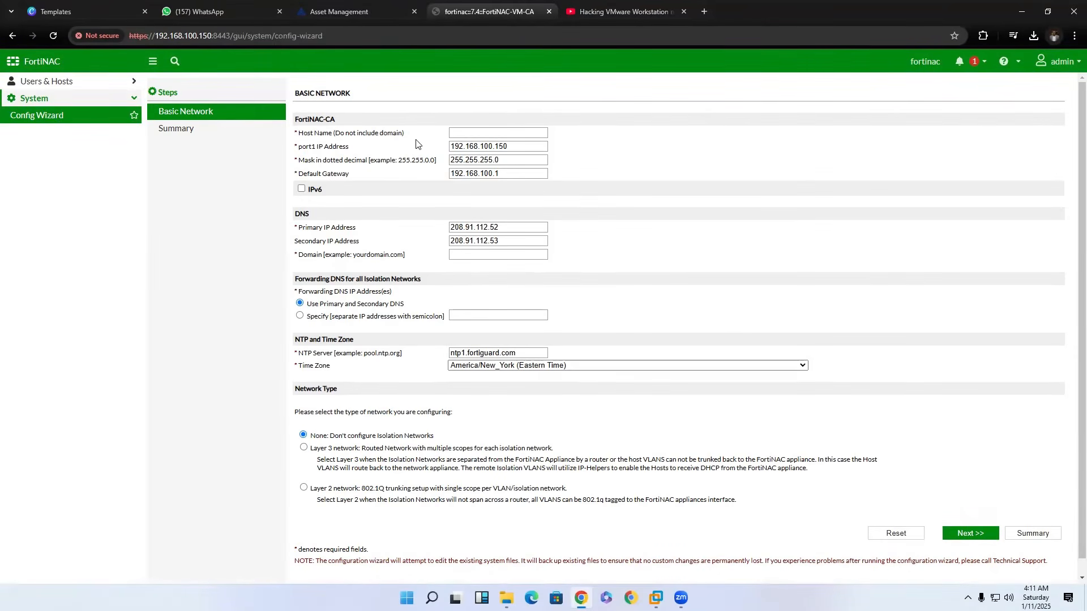
Enter Fortinac as the appliance host name in the Basic Network settings.
click(518, 135)
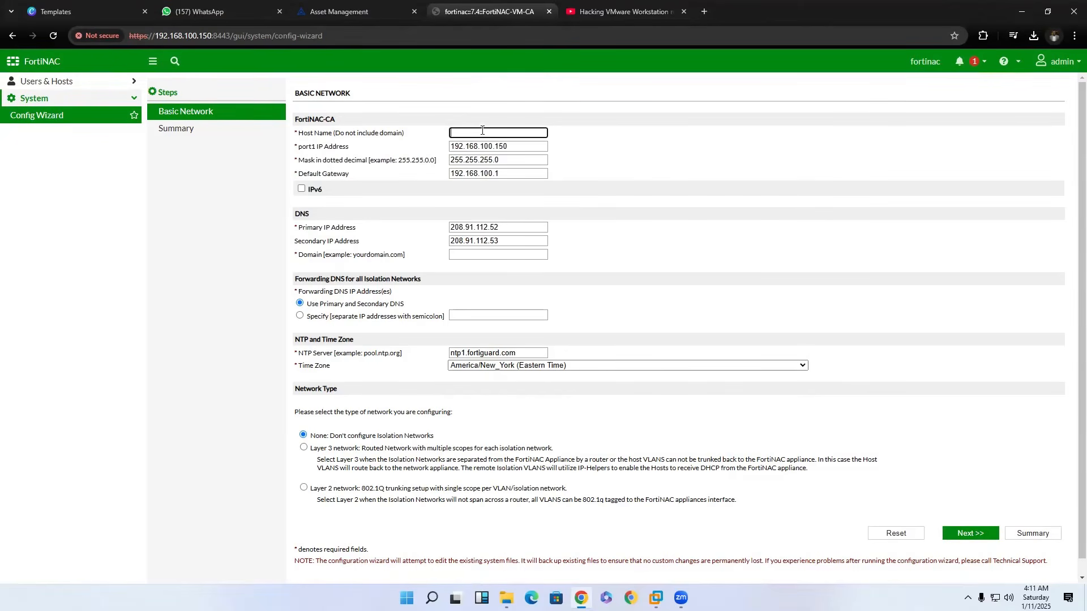
text(Fortinac)
Set the primary DNS IP address to 192.168.100.200 and the domain to cybowpoint.com.
click(328, 237)
click(405, 228)
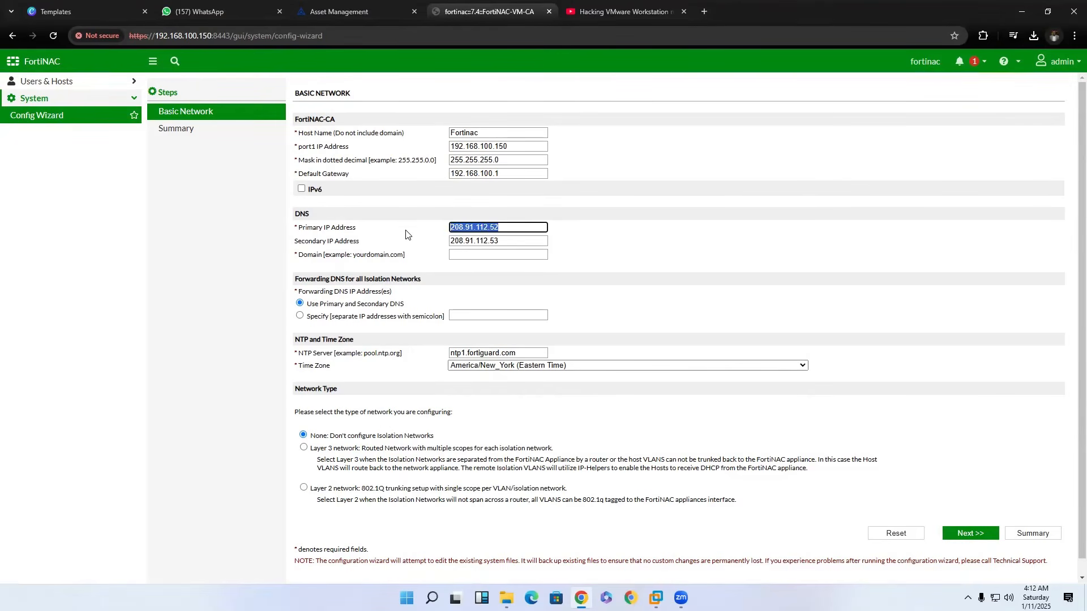
key(BackSpace)
text(192.168.100.1)
text(200)
click(454, 253)
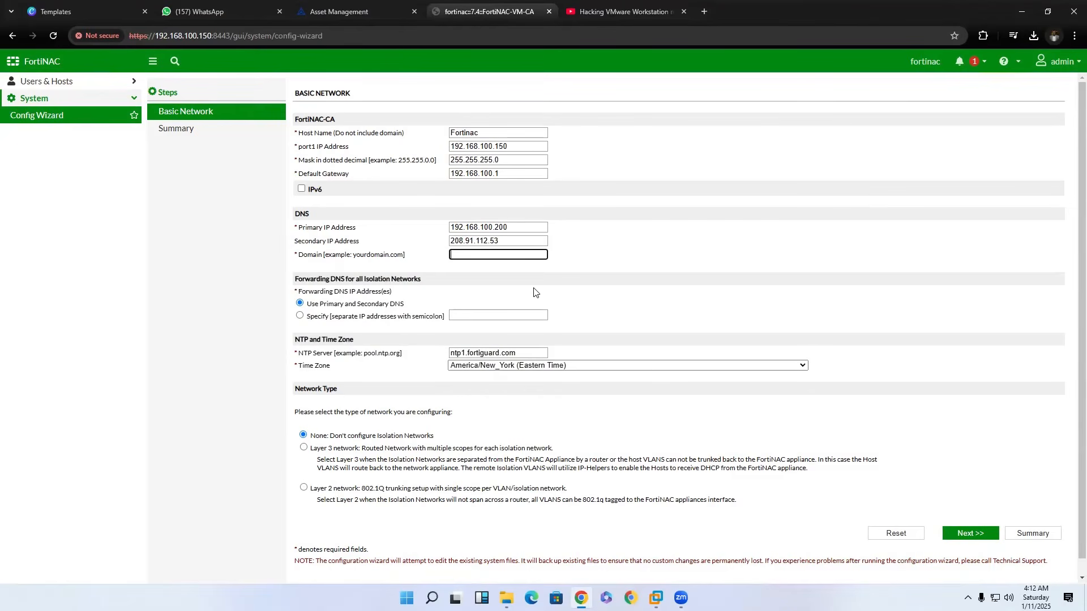
text(cybowpoint.com)
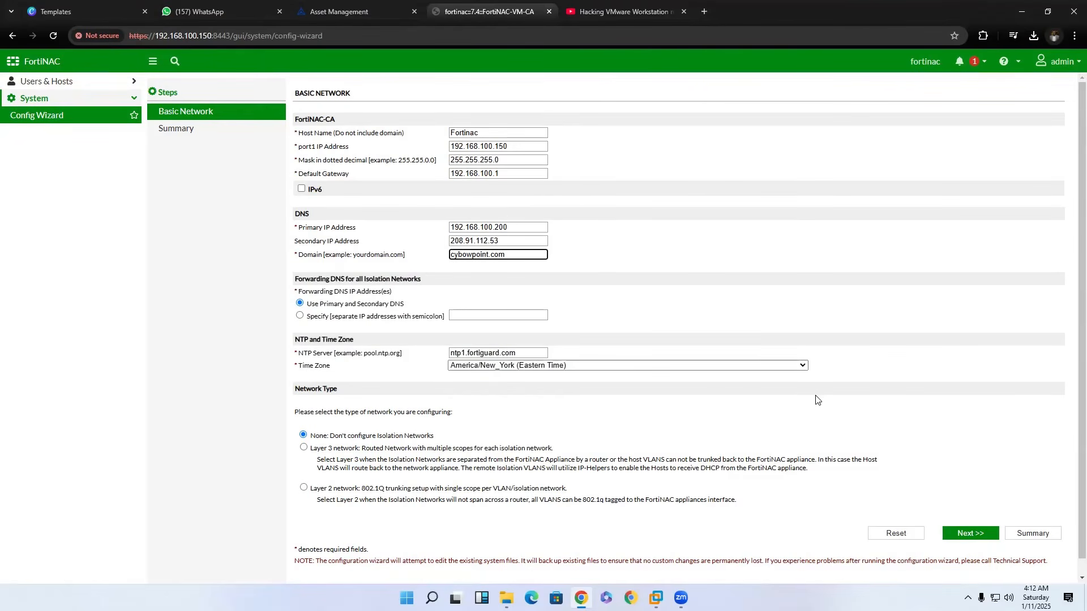
Set the time zone to Africa/Lagos and continue to the configuration summary.
scroll(817, 402, down, 1)
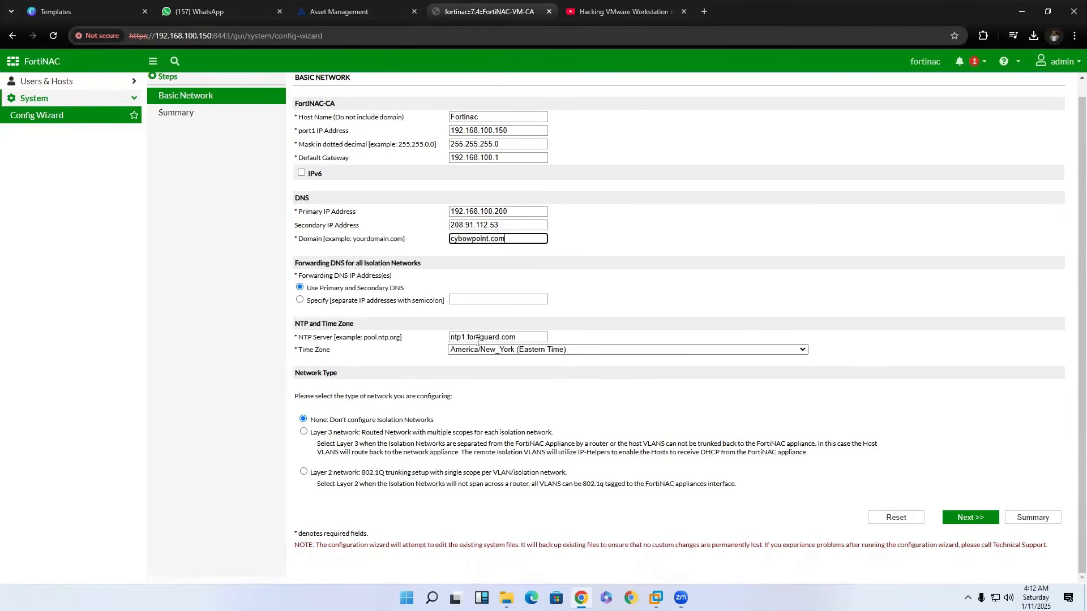
click(513, 350)
scroll(534, 306, up, 10)
scroll(534, 307, up, 20)
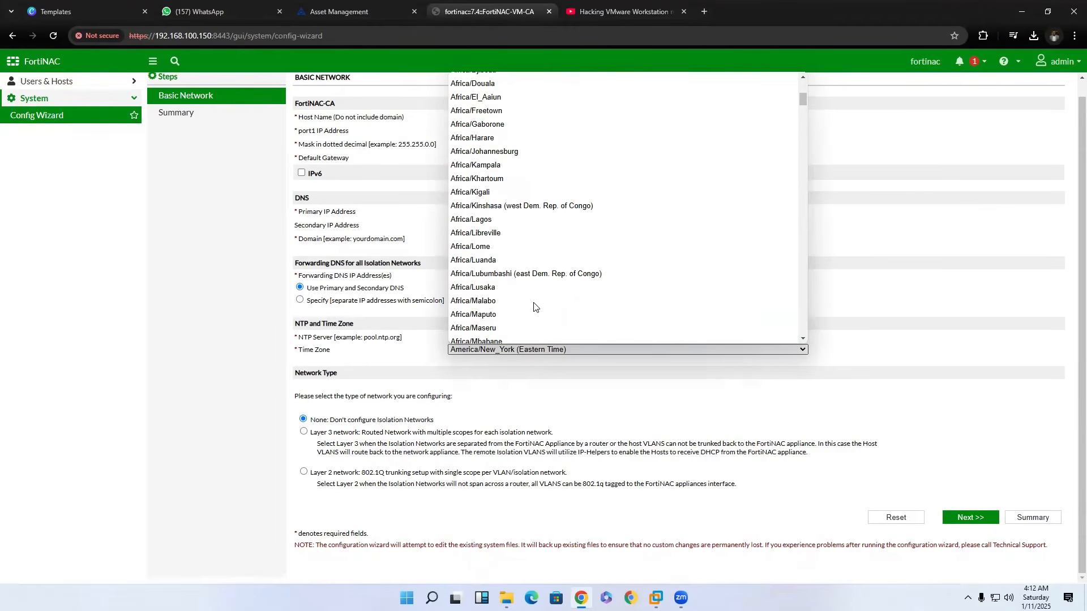
click(491, 220)
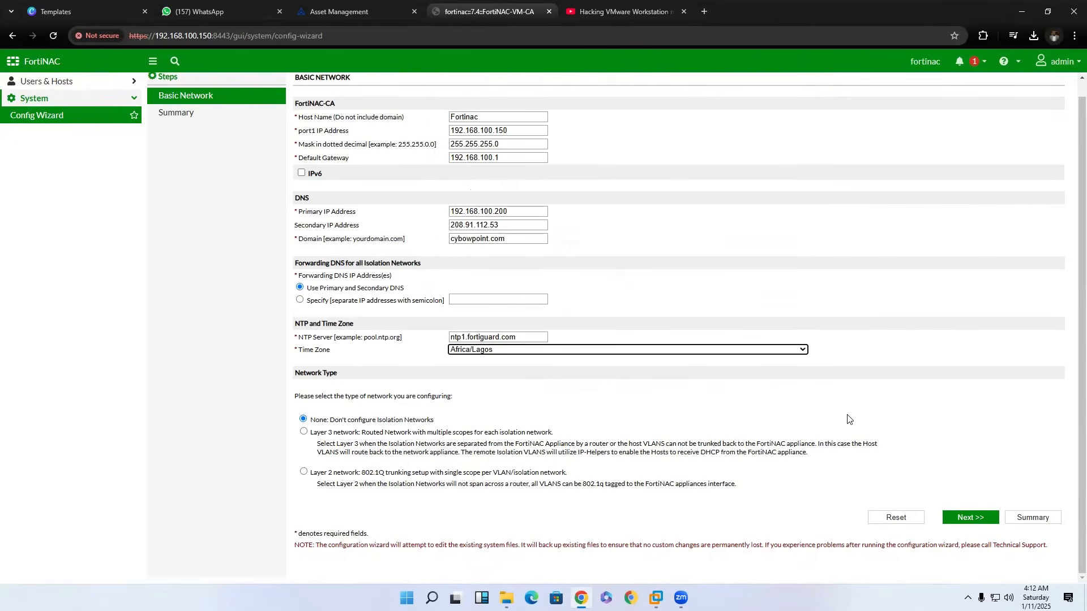
click(965, 516)
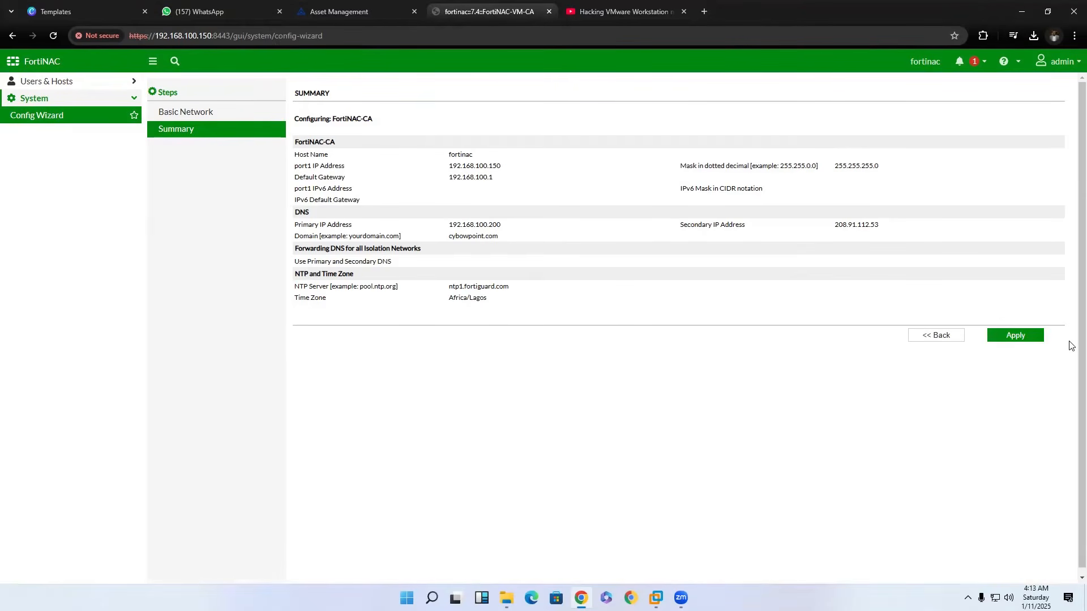
Apply the summarized configuration, accept the system file backup and edits, and reboot the appliance.
click(1002, 337)
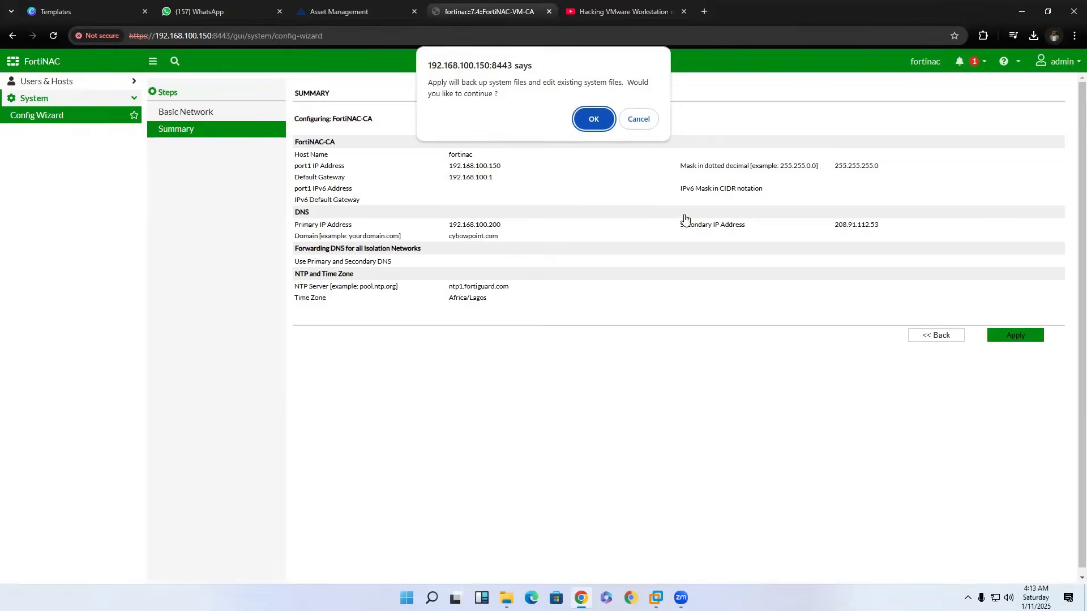
click(585, 120)
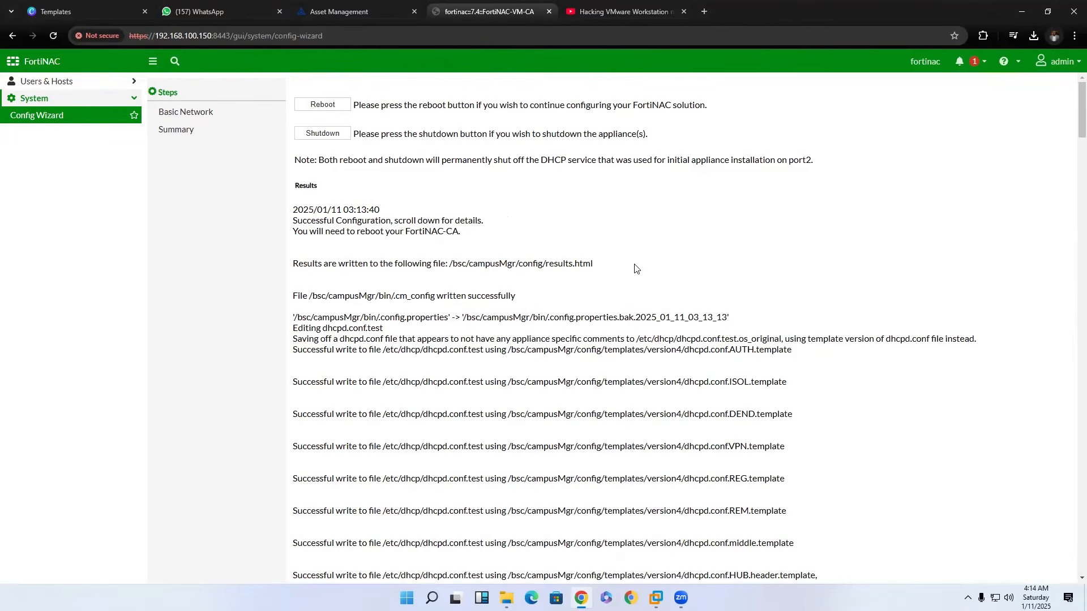
click(308, 109)
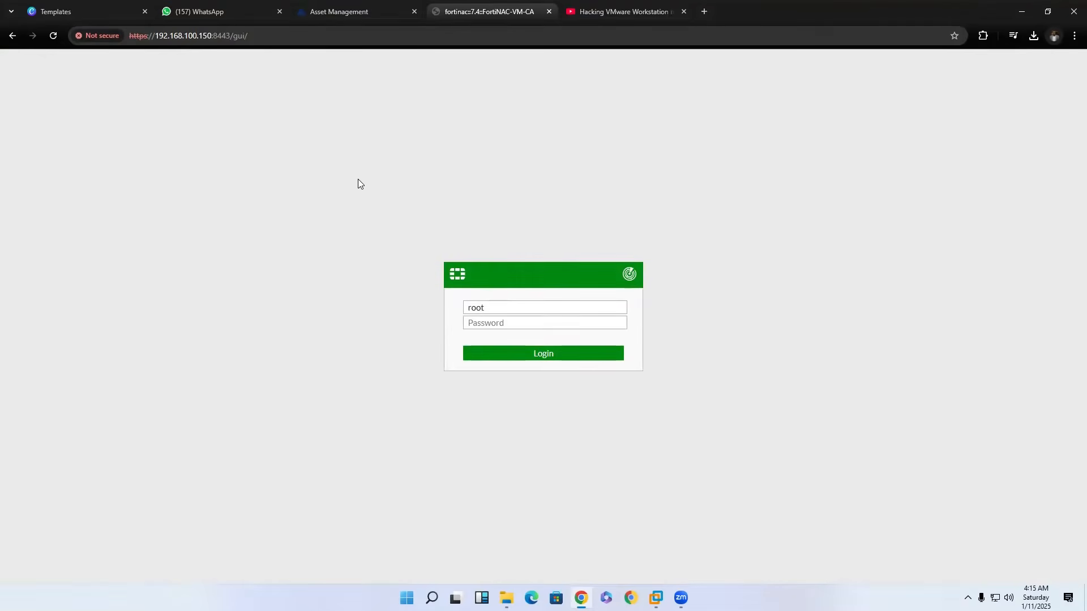
Open a Windows Command Prompt, run a continuous ping to 192.168.100.150, and move the window clear of the login form.
click(432, 598)
text(cmd)
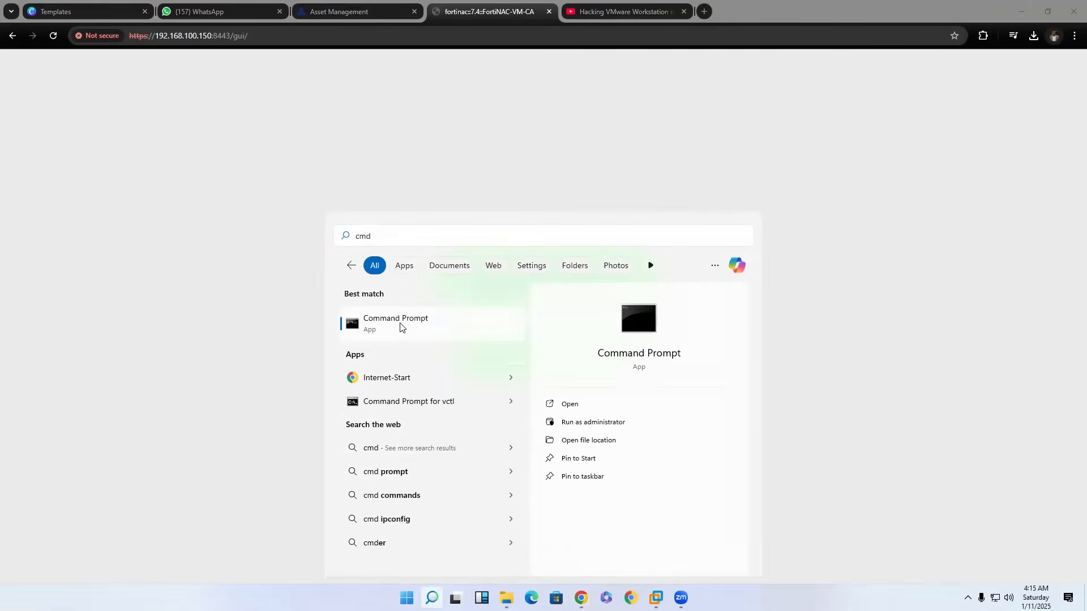
click(400, 327)
text(exe)
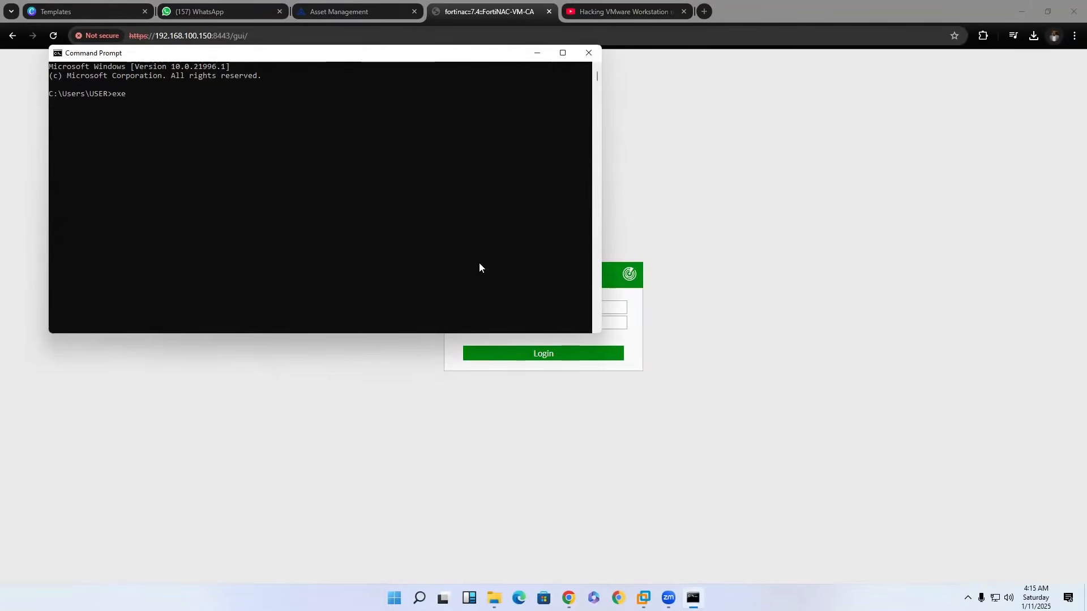
key(BackSpace)
key(BackSpace)
key(BackSpace)
text(ping 192.168.100.150)
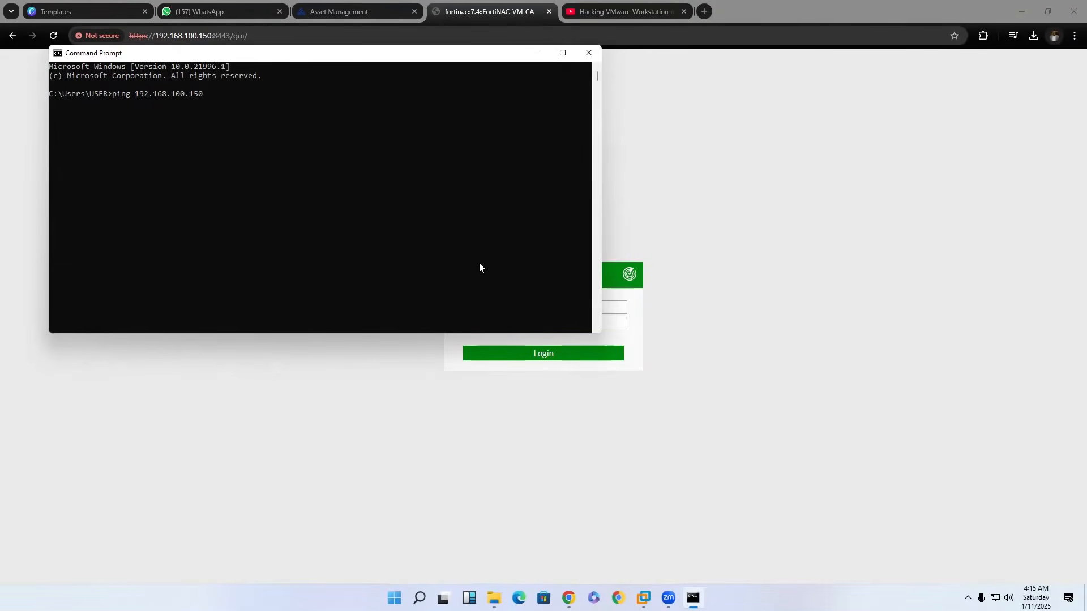
text( -t)
key(Return)
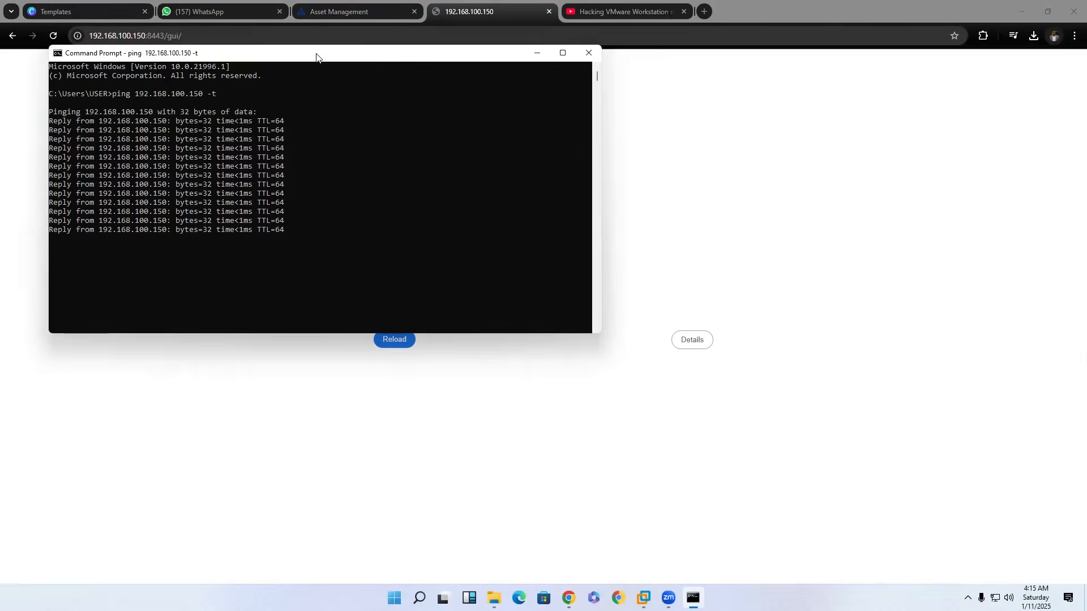
drag(316, 56, 761, 149)
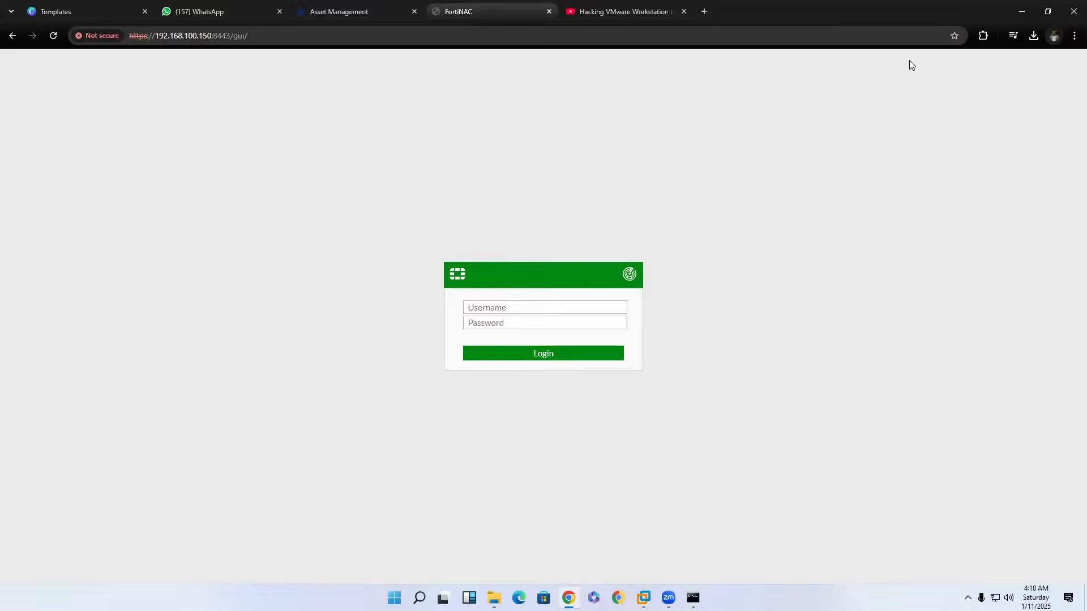
Log in to the FortiNAC web GUI as admin with the account password.
click(575, 311)
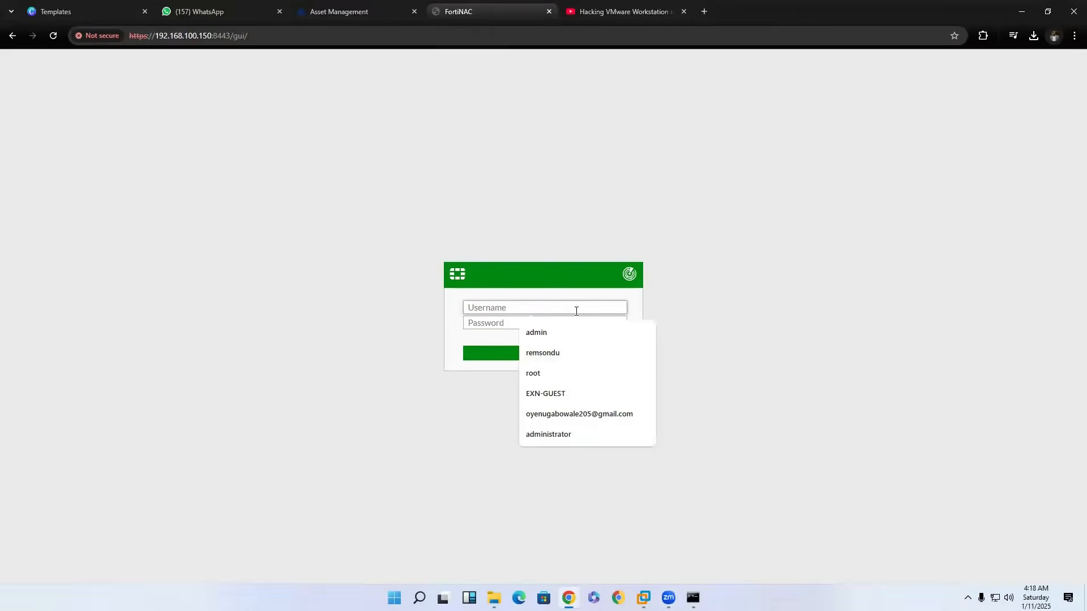
text(admin)
key(Tab)
text(•••••••)
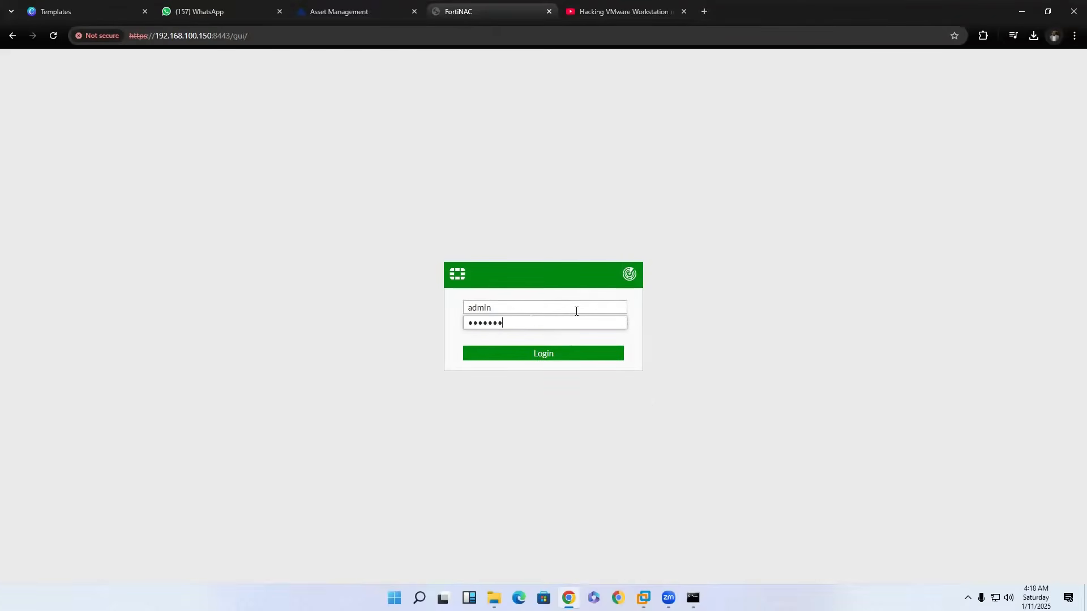
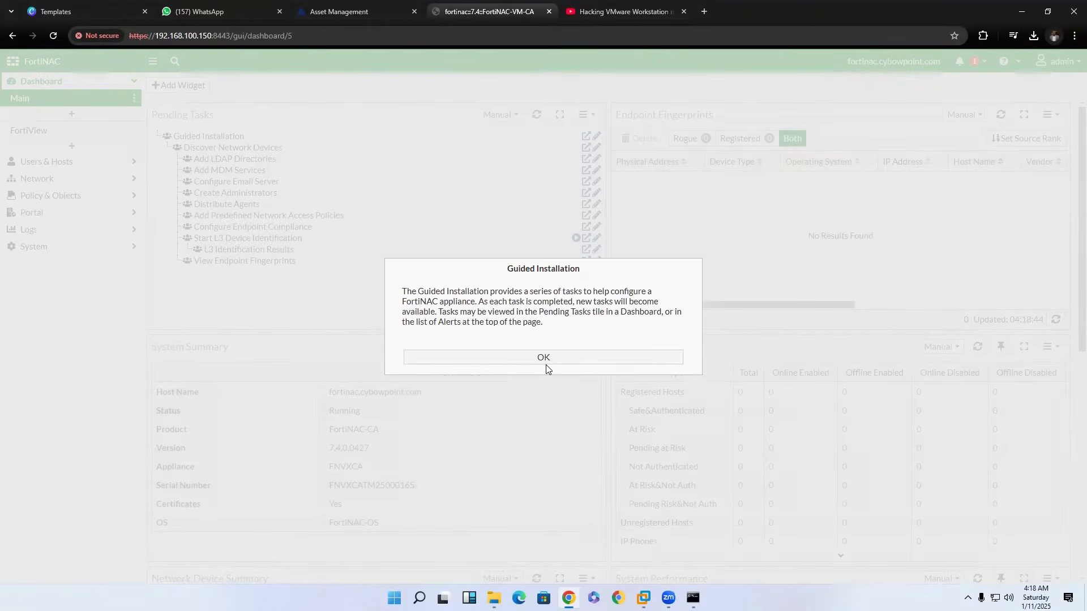
Acknowledge the Guided Installation notice to open the main dashboard.
click(544, 366)
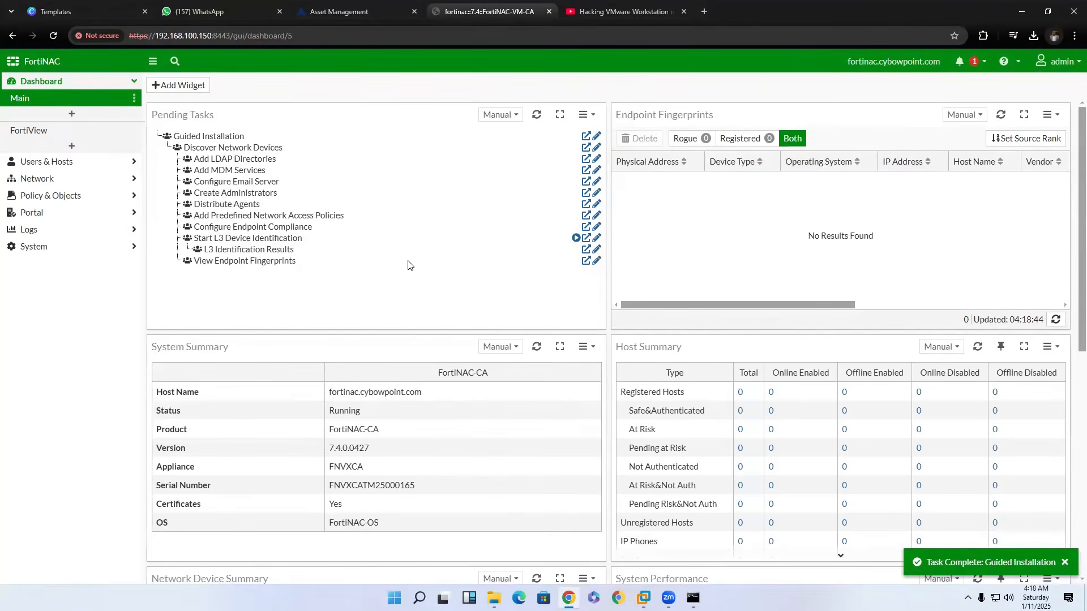